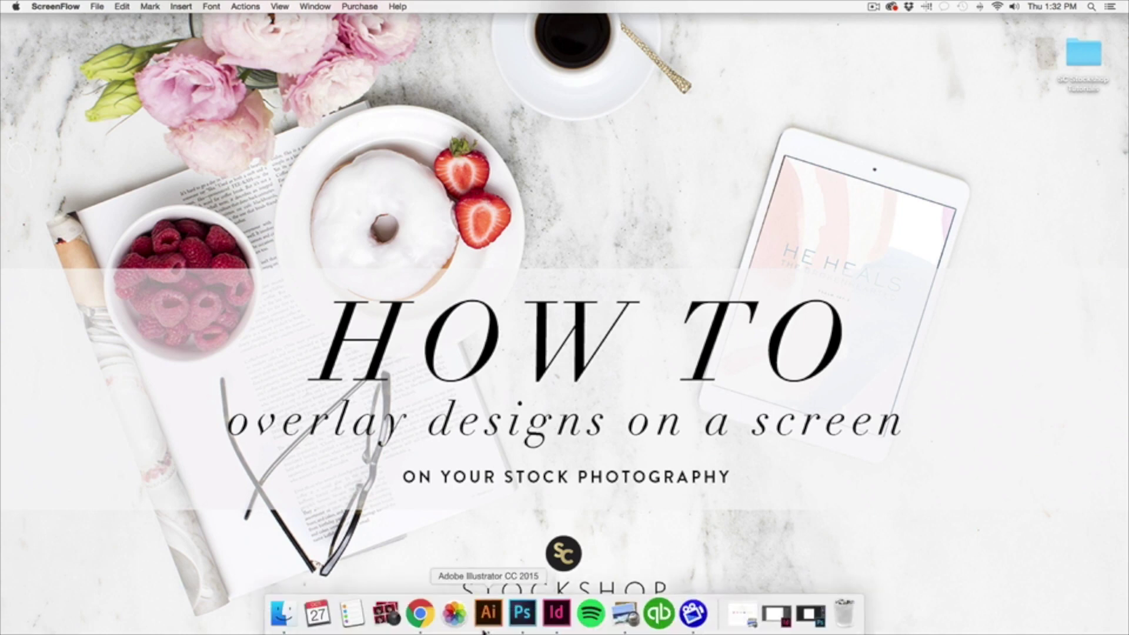
Bring Photoshop forward with its blank Untitled-1 canvas and open the File menu.
left_click(532, 613)
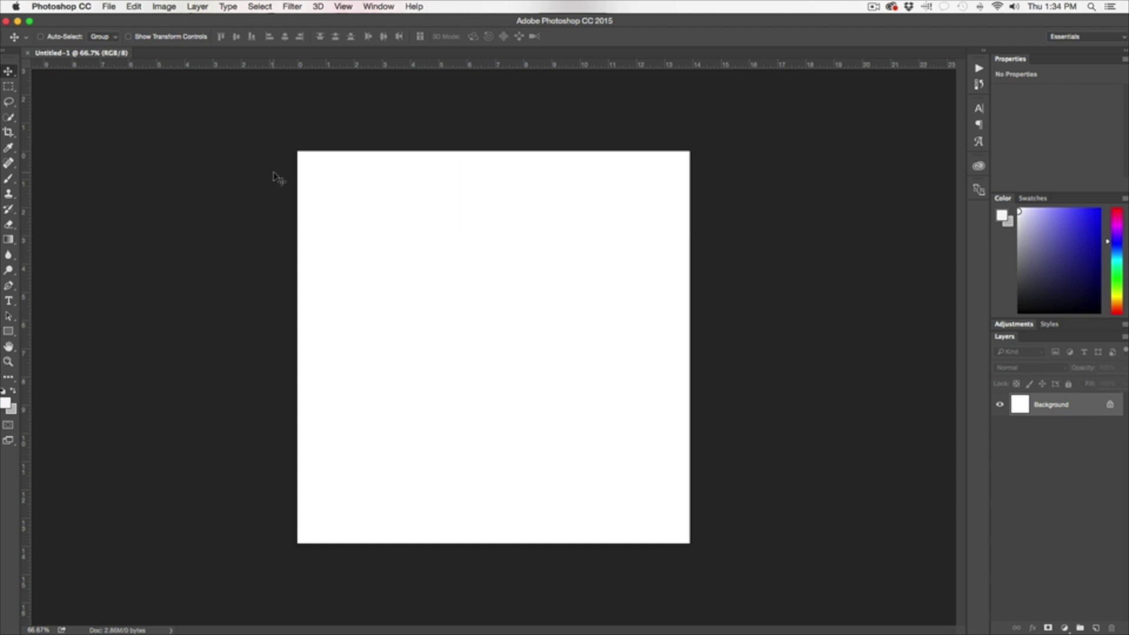
left_click(108, 7)
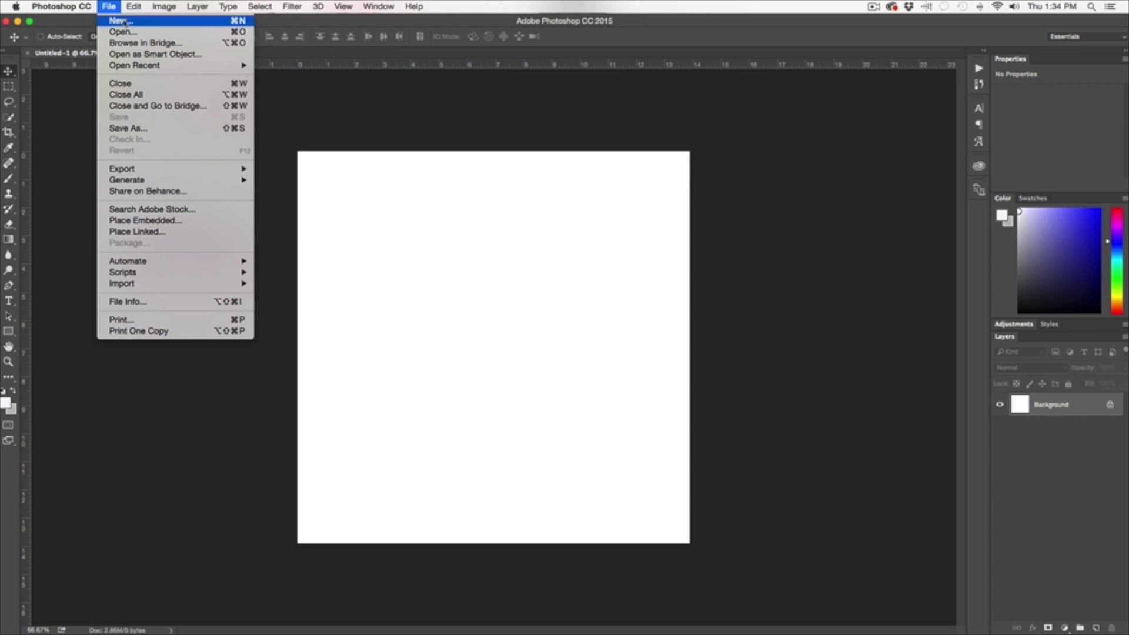
Start a new document sized 1000 × 1000 pixels.
left_click(125, 22)
left_click_drag(542, 167, 495, 194)
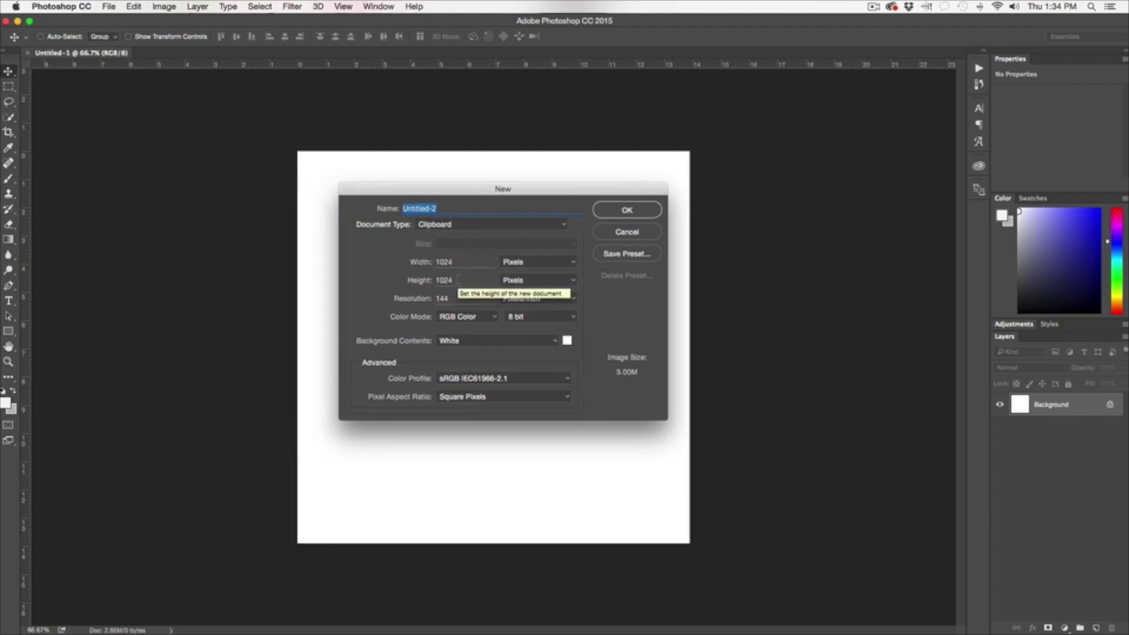
left_click_drag(459, 279, 419, 263)
type("10001000")
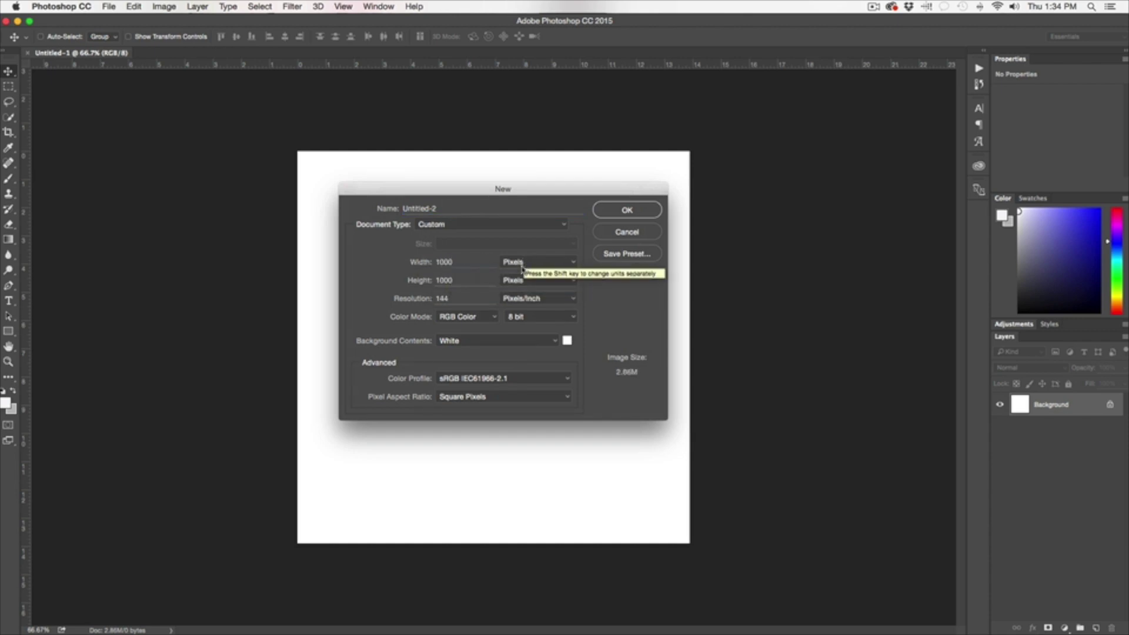
left_click(525, 262)
left_click(525, 262)
left_click(534, 265)
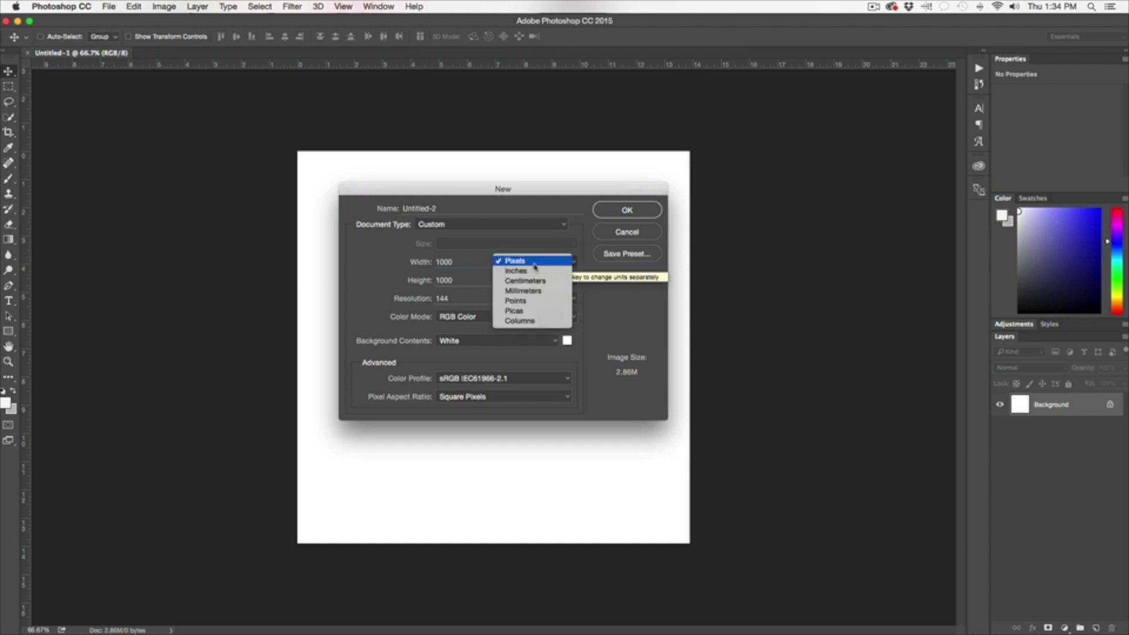
left_click(535, 265)
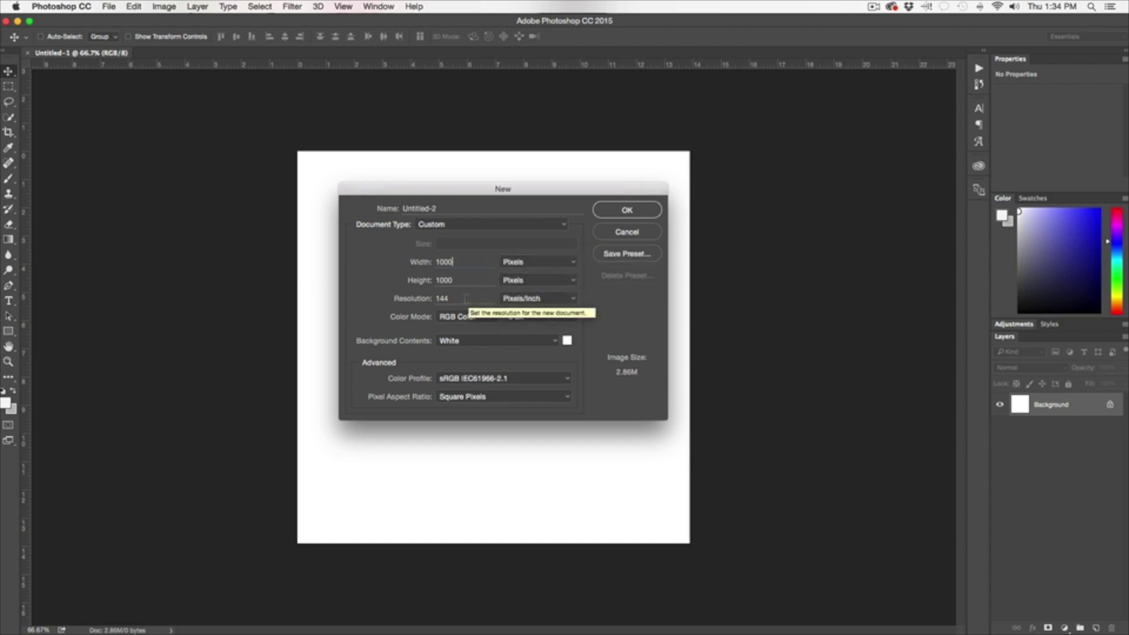
Set resolution to 72 ppi, name it 'Instagram Post', keep RGB Color, and create it.
double_click(444, 298)
type("72")
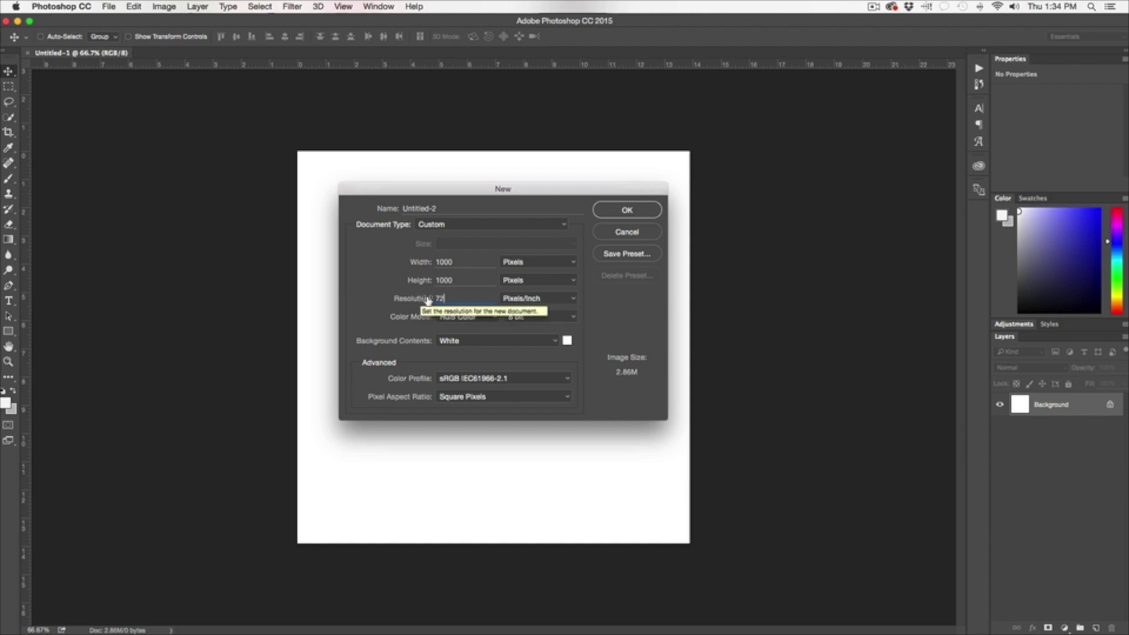
double_click(438, 208)
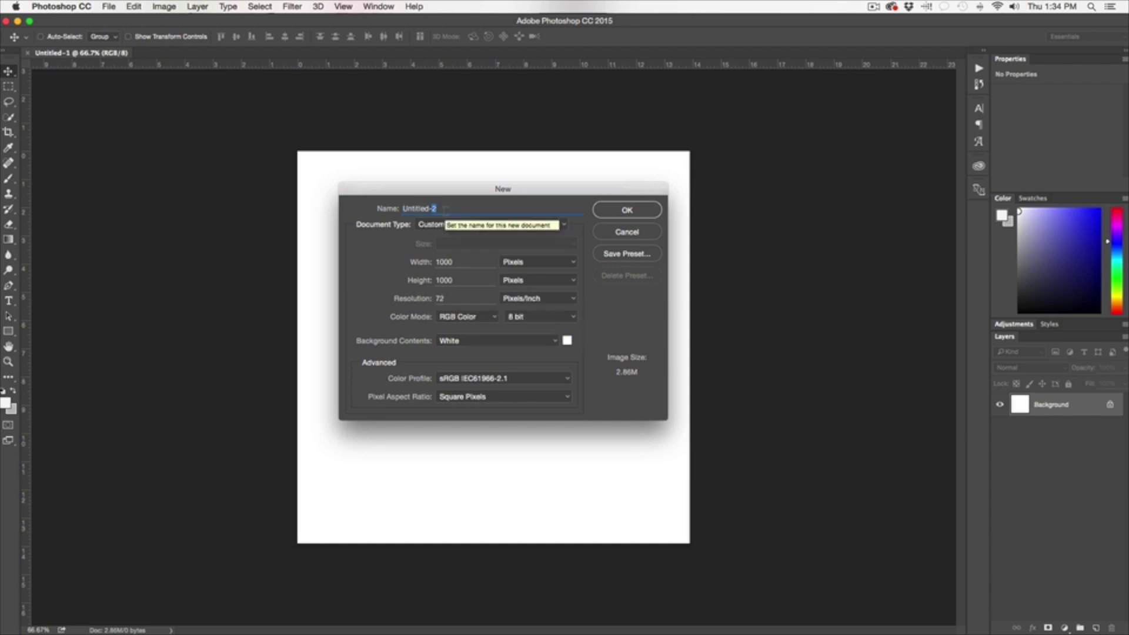
type("Instagram Post")
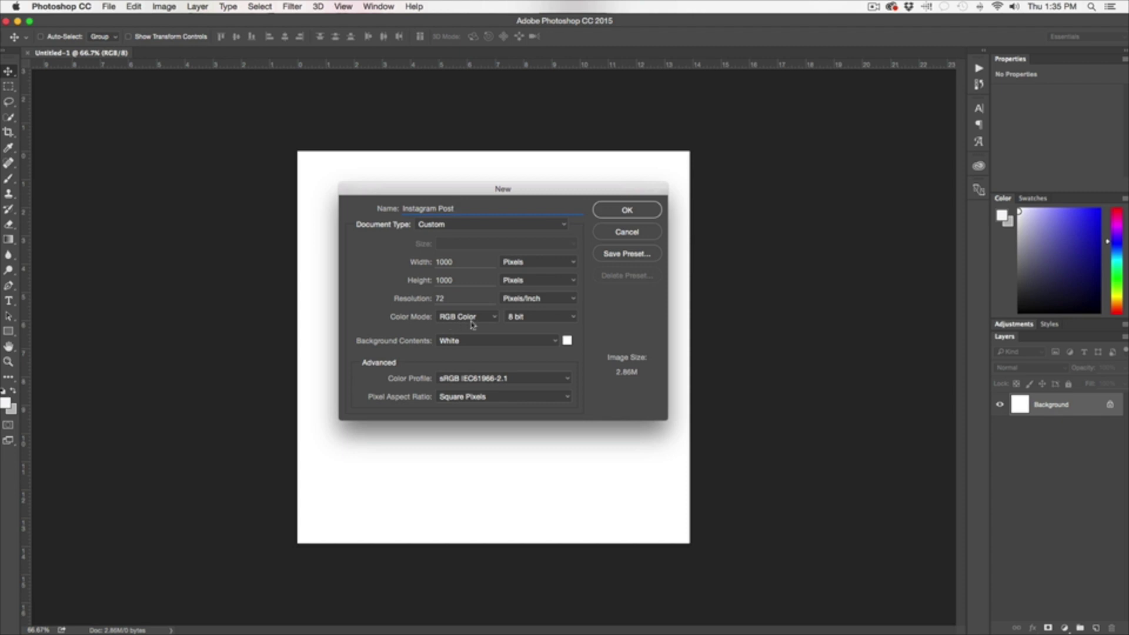
left_click(480, 318)
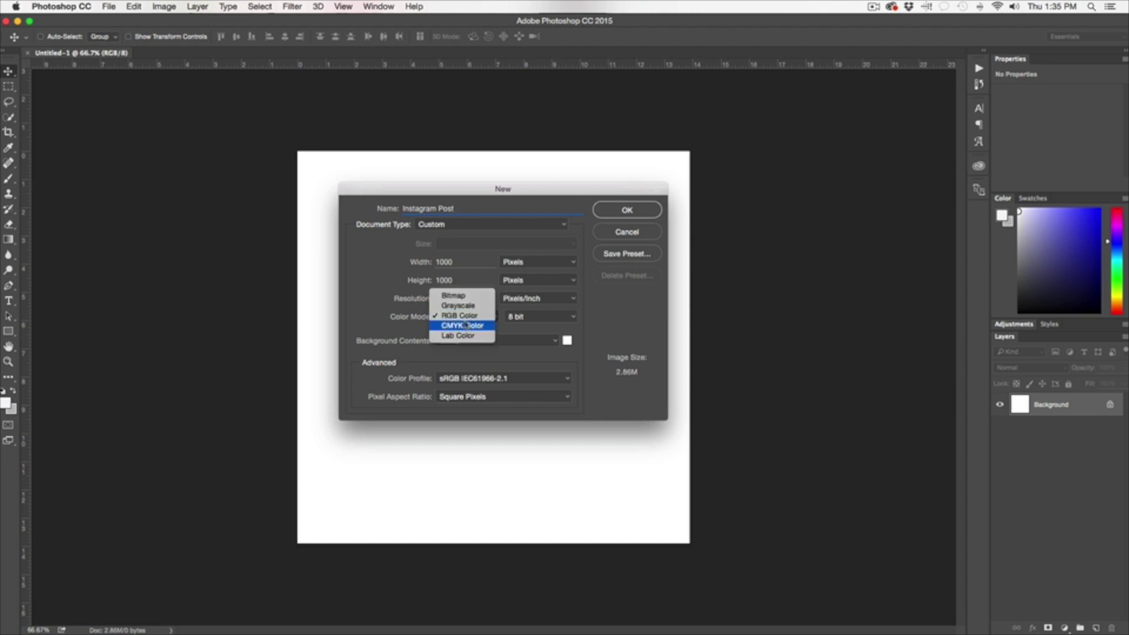
key("Escape")
left_click(626, 211)
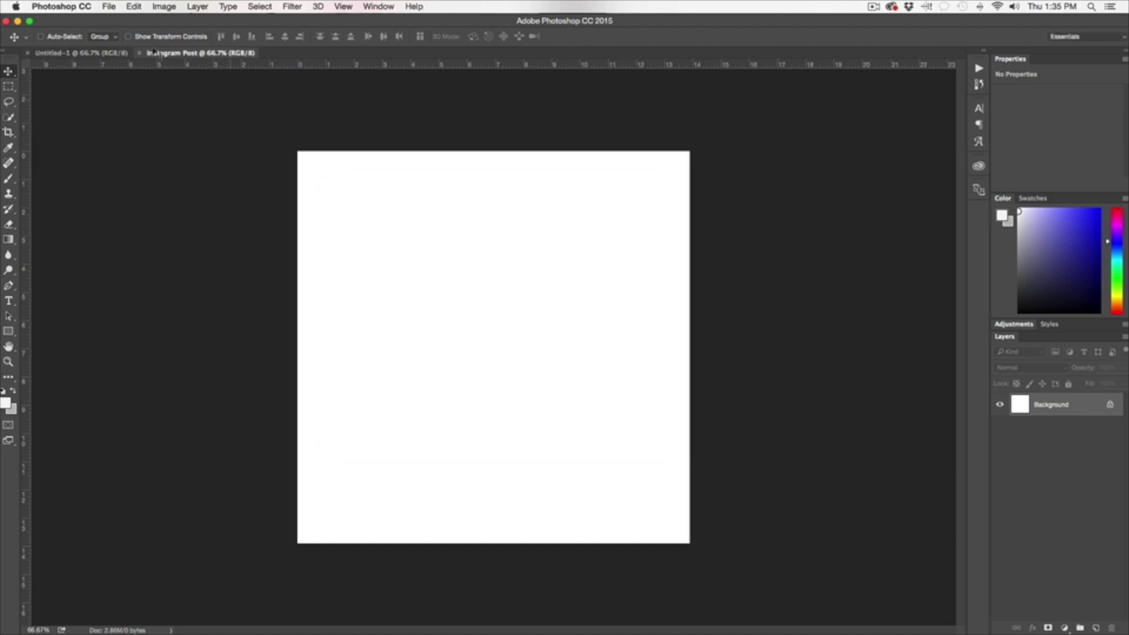
Place Embedded the Styled Stock breakfast desk photo from Images > Screens.
left_click(109, 6)
mouse_move(162, 171)
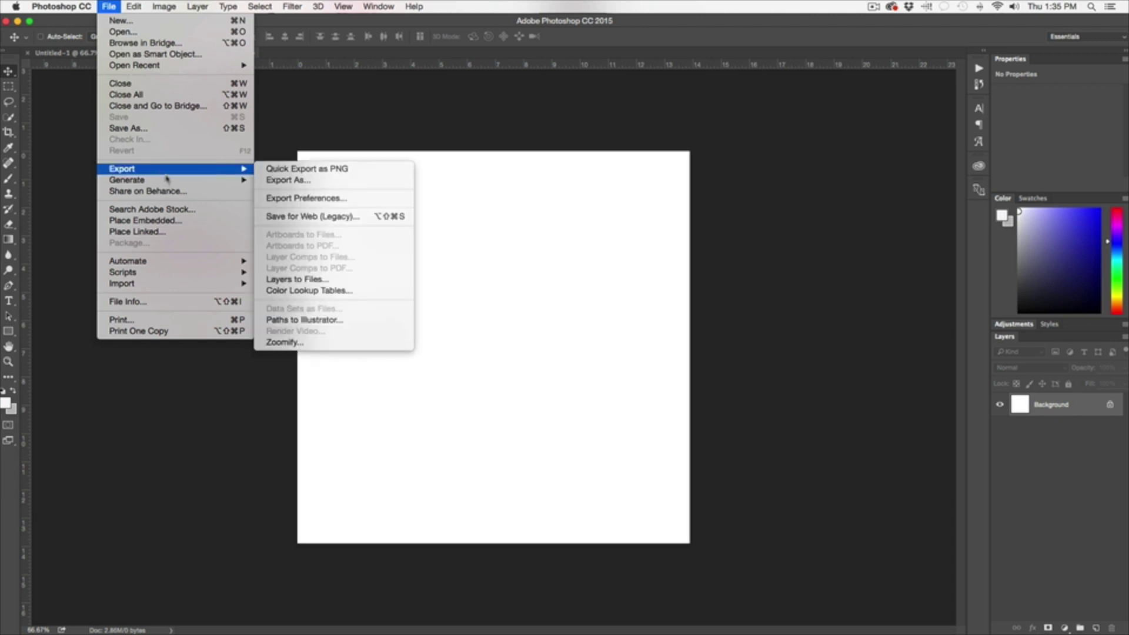
left_click(144, 220)
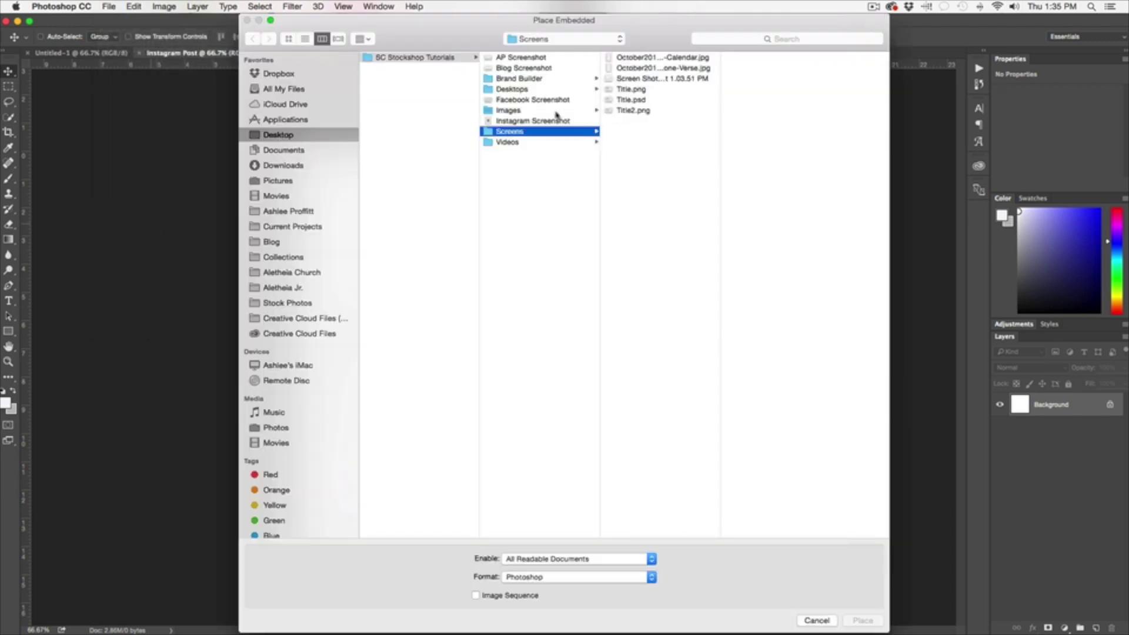
left_click(556, 112)
left_click(649, 142)
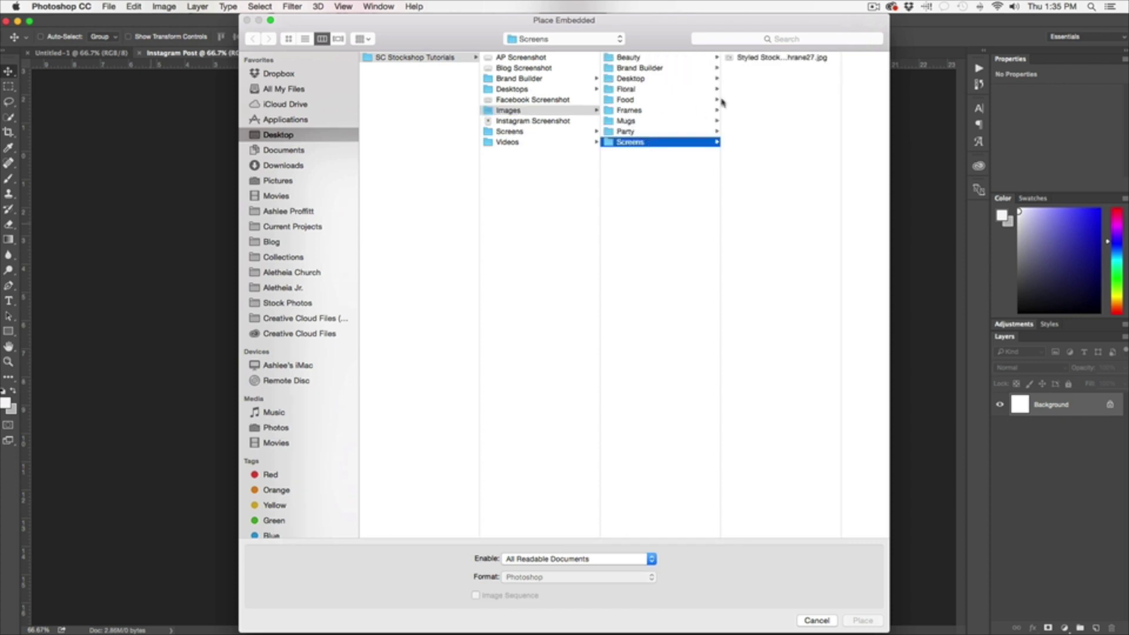
left_click(748, 59)
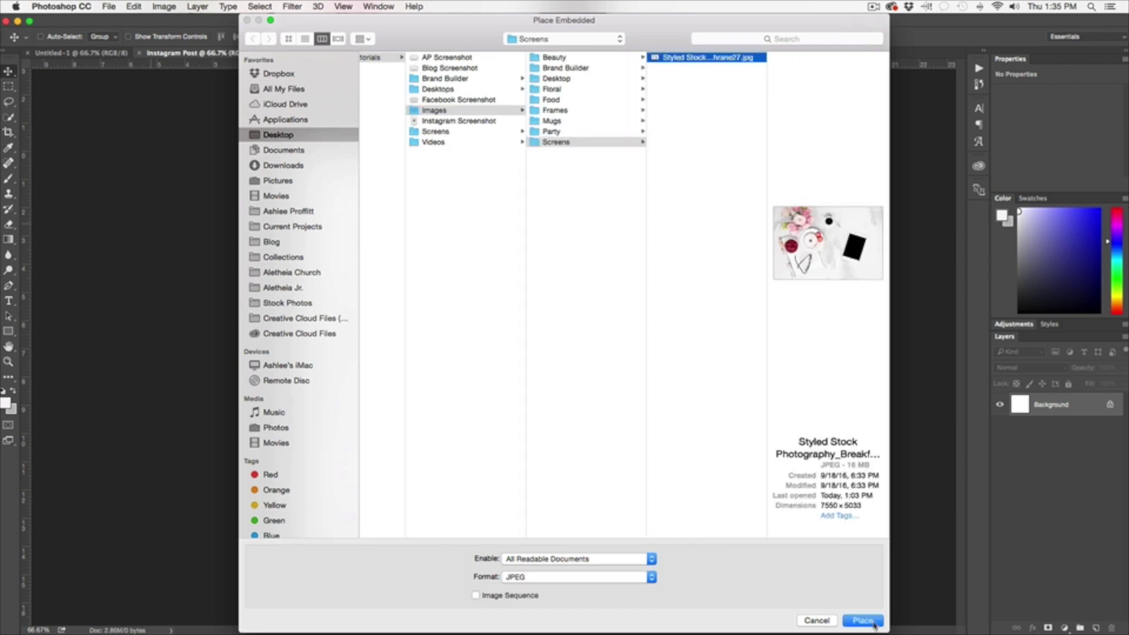
key("Return")
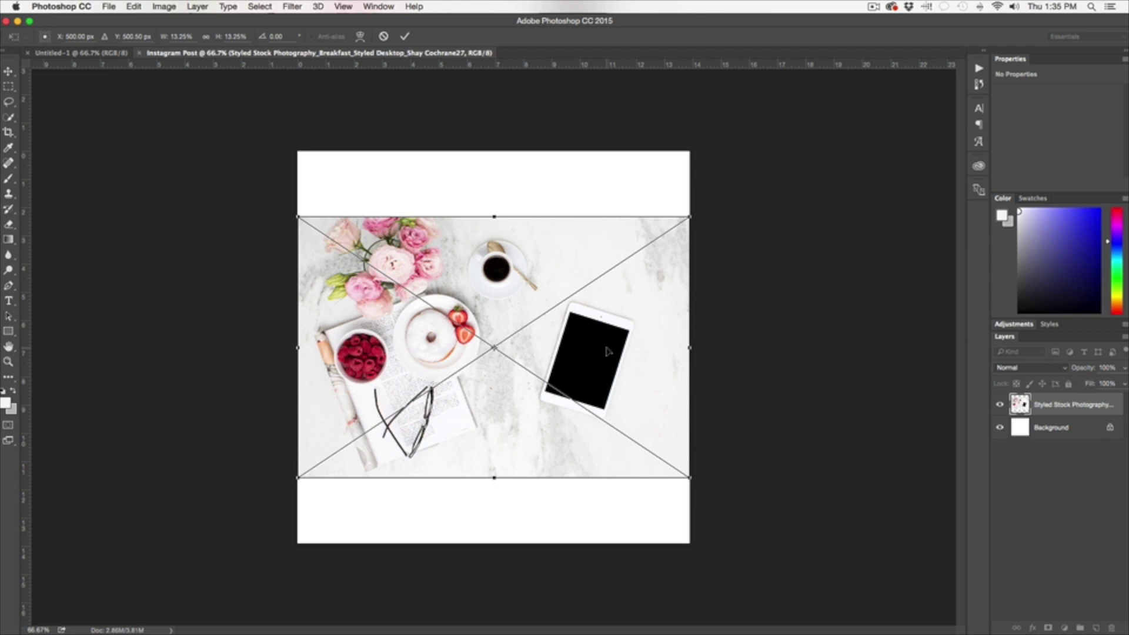
Enlarge the placed photo to fill the square canvas and commit it.
left_click_drag(690, 478, 797, 533)
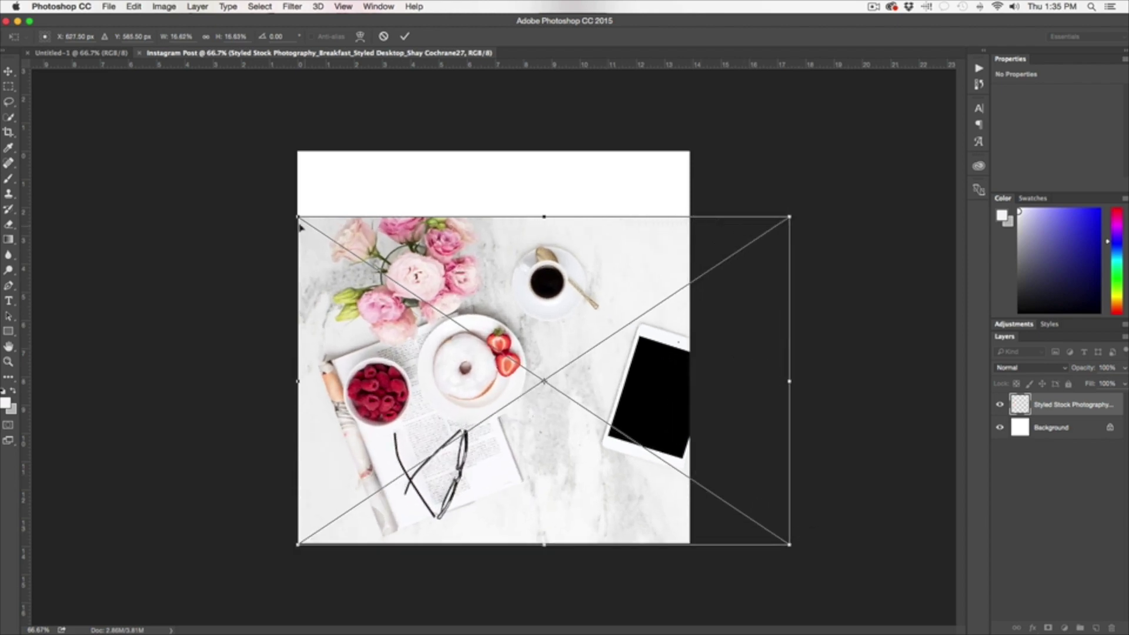
left_click_drag(297, 217, 198, 147)
mouse_move(582, 262)
left_mouse_down()
mouse_move(576, 253)
mouse_move(582, 265)
left_mouse_up()
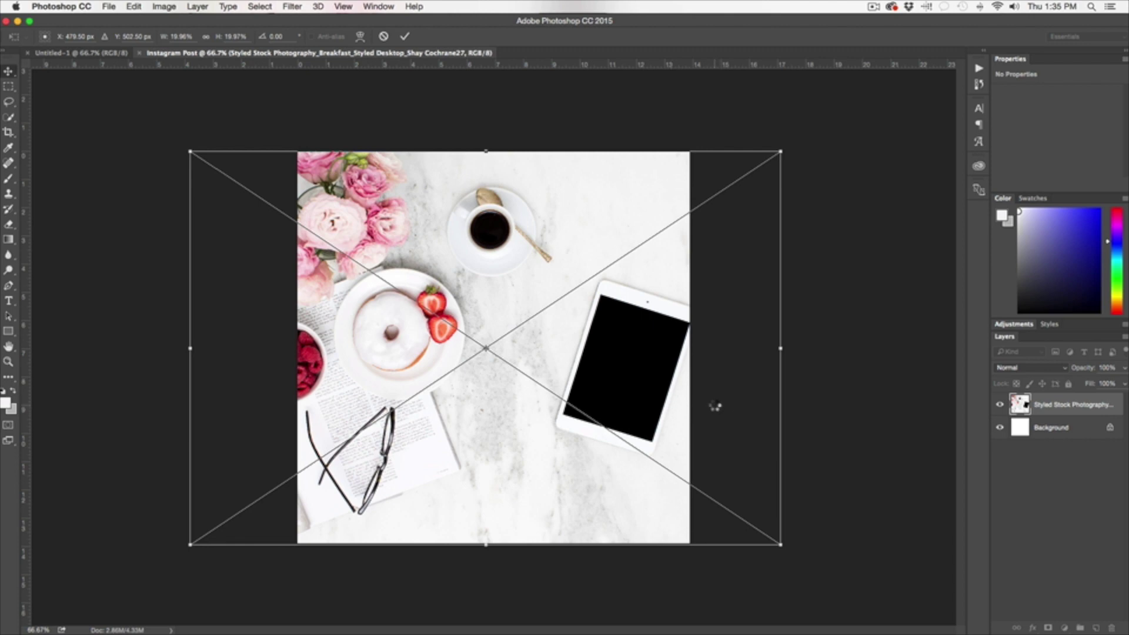
key("Return")
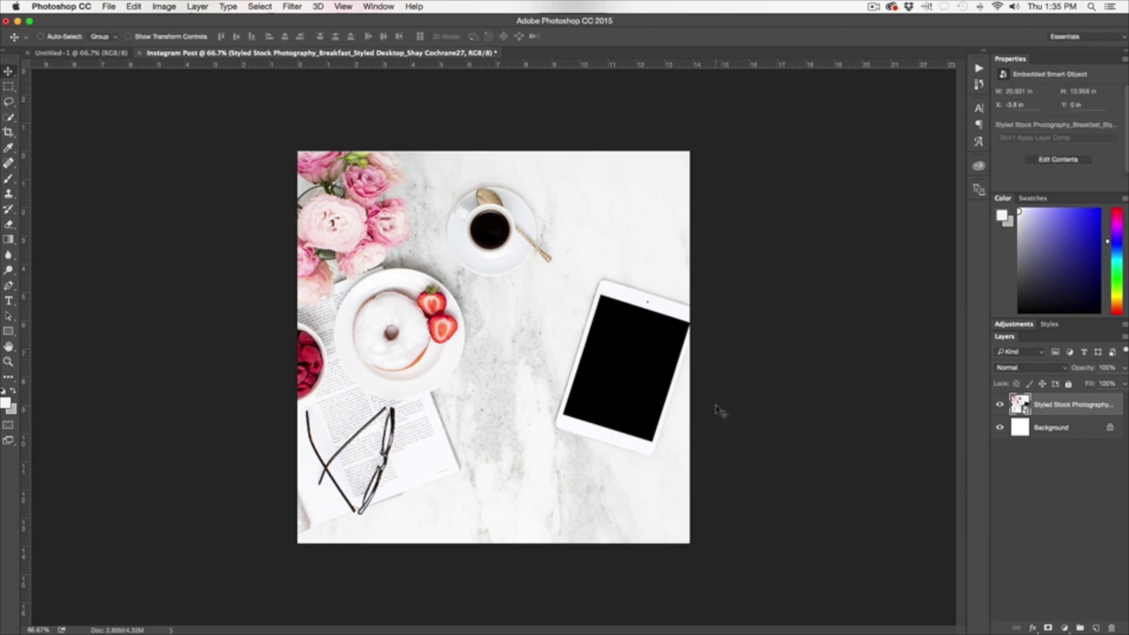
Place Embedded a second copy of the Styled Stock breakfast desk photo.
left_click(109, 7)
left_click(154, 221)
left_click(744, 58)
left_click(862, 620)
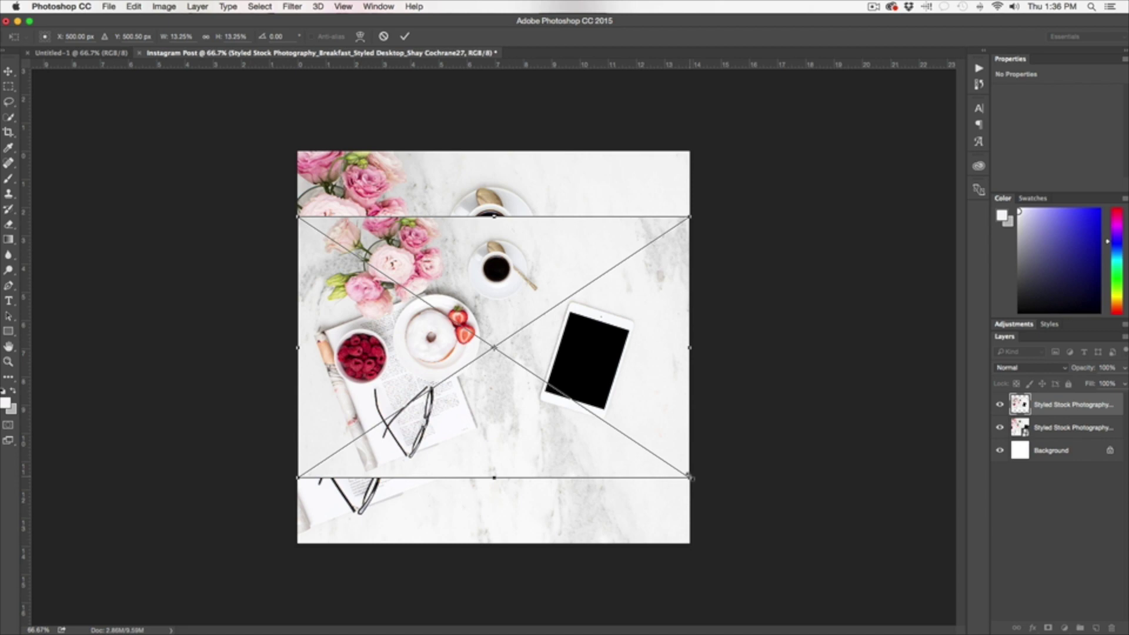
Scale and shift the second photo so the tablet shows at right, then commit.
left_click_drag(691, 478, 884, 604)
left_click_drag(300, 222, 200, 146)
left_click_drag(536, 333, 480, 318)
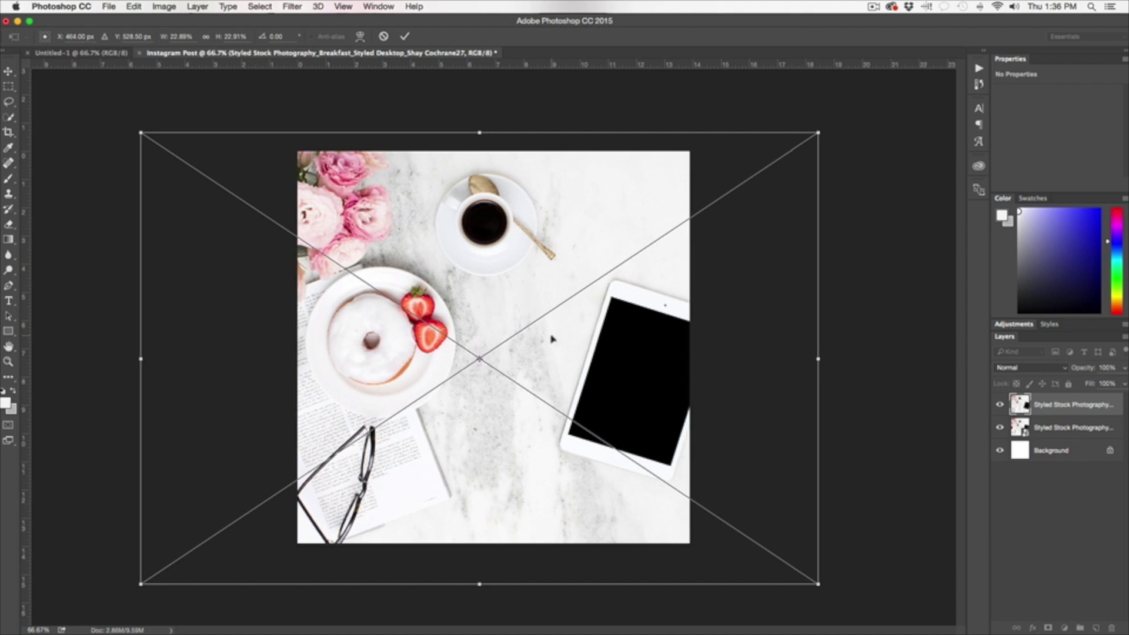
left_click_drag(553, 338, 559, 338)
left_click_drag(141, 133, 51, 69)
left_click_drag(443, 248, 467, 263)
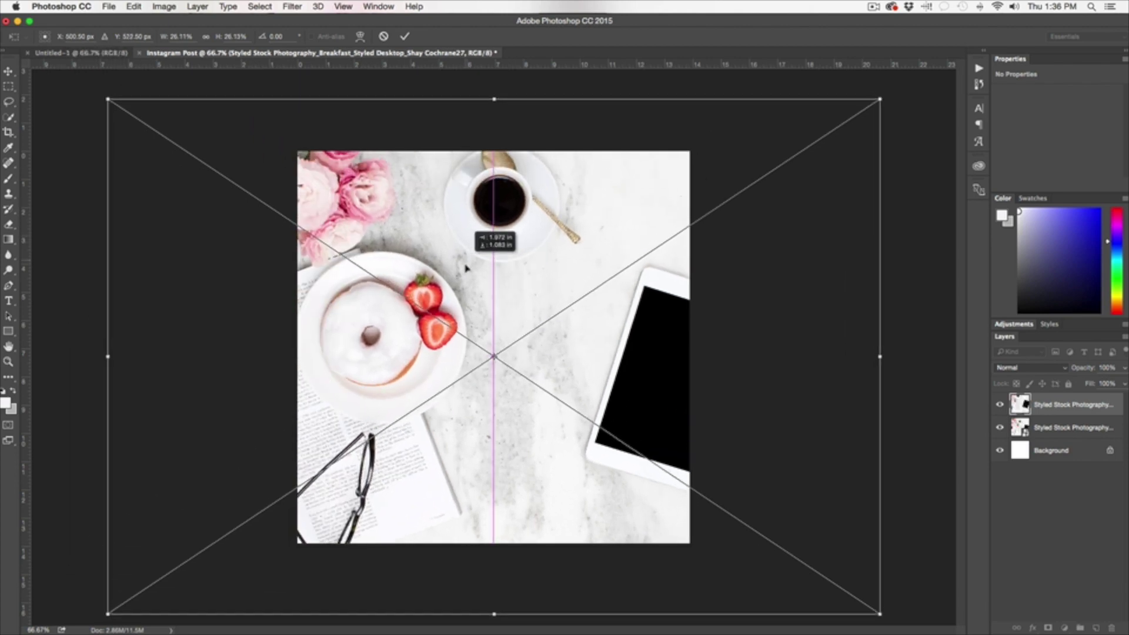
left_click_drag(465, 270, 466, 277)
left_click_drag(107, 105, 189, 160)
left_click_drag(497, 299, 456, 293)
left_click_drag(141, 139, 196, 175)
left_click_drag(520, 325, 499, 295)
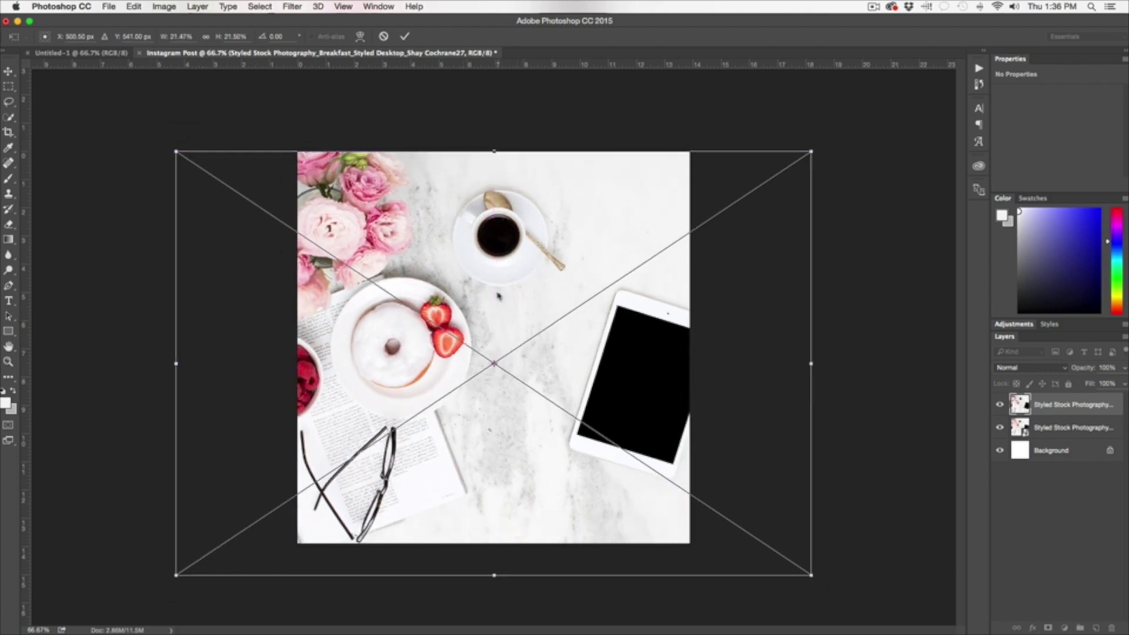
key("Return")
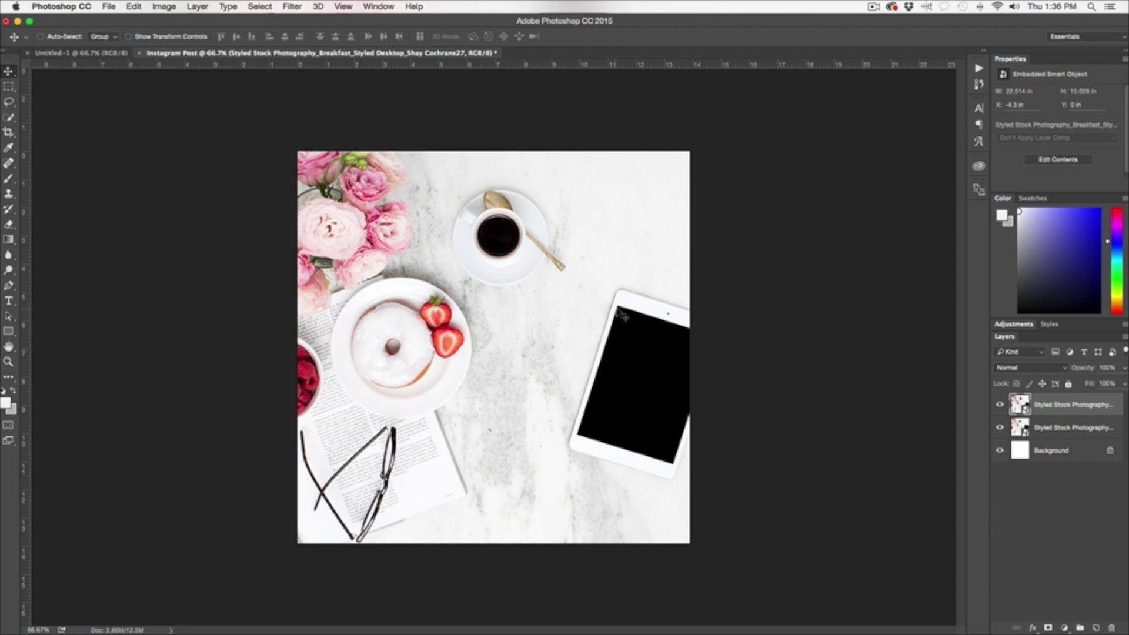
Place Embedded the HE HEALS iPhone Verse JPG from the Screens folder.
left_click(107, 8)
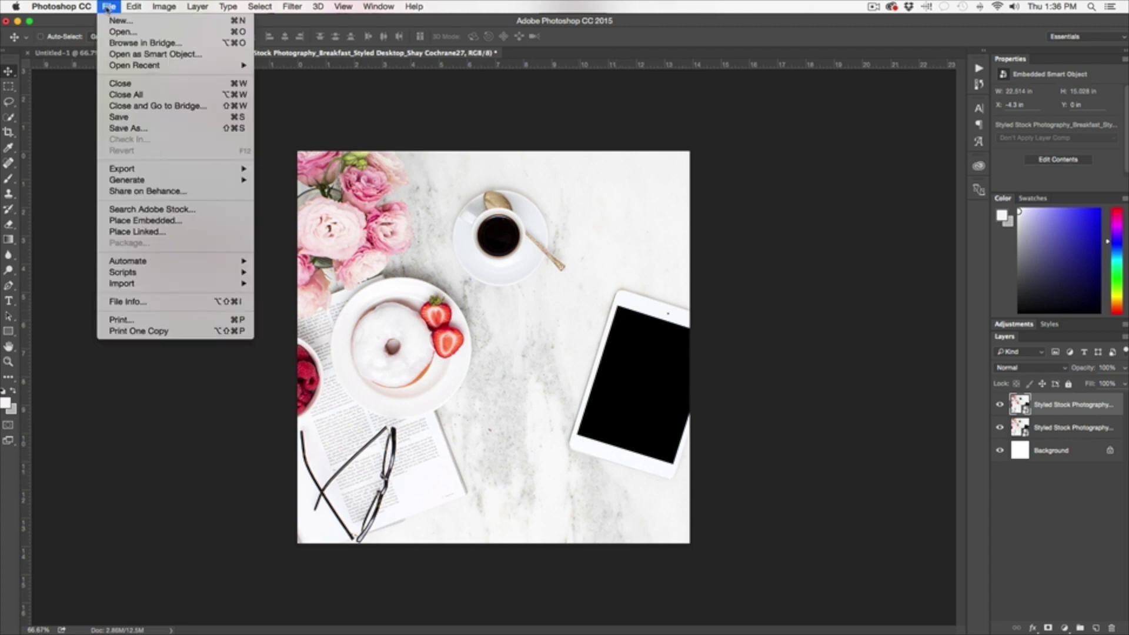
left_click(170, 227)
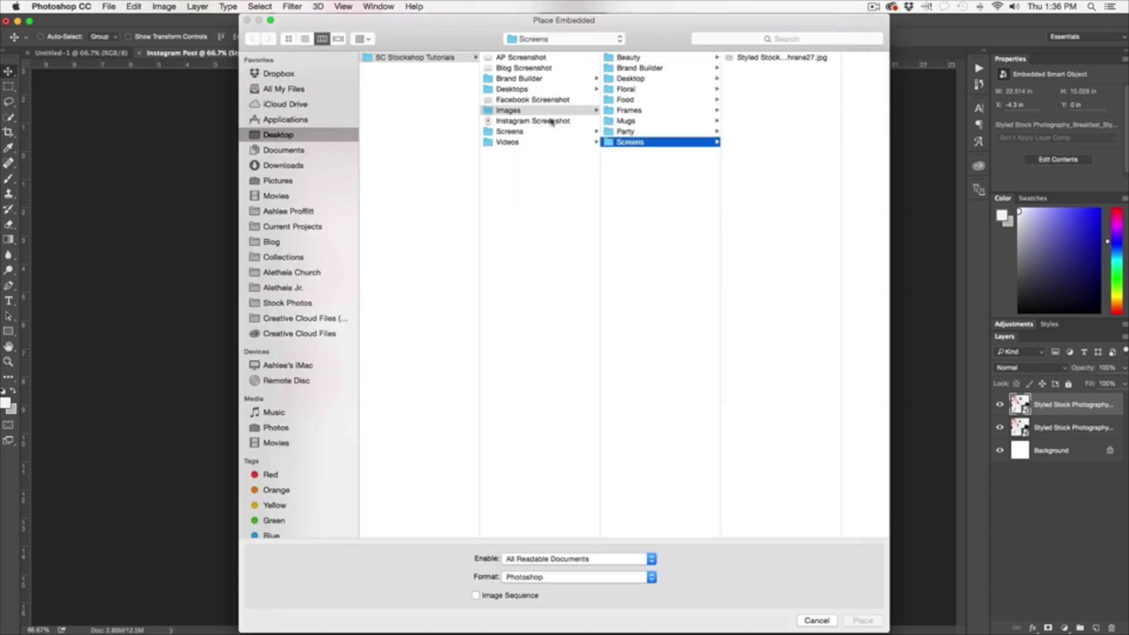
left_click(532, 133)
left_click(671, 59)
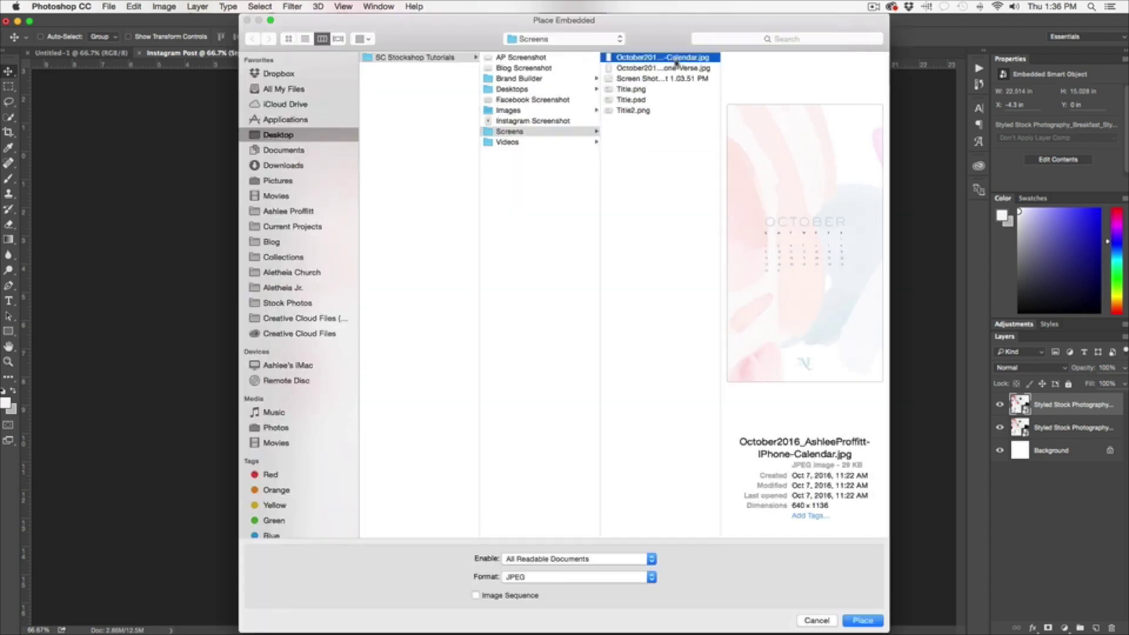
left_click(676, 66)
left_click(676, 58)
left_click(676, 63)
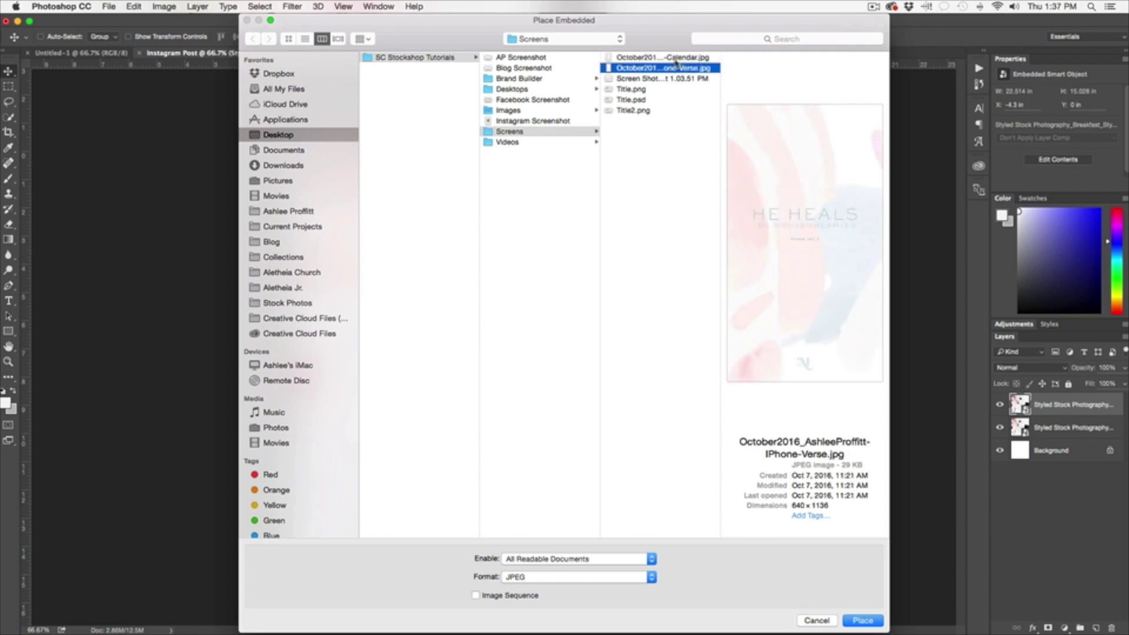
key("Down")
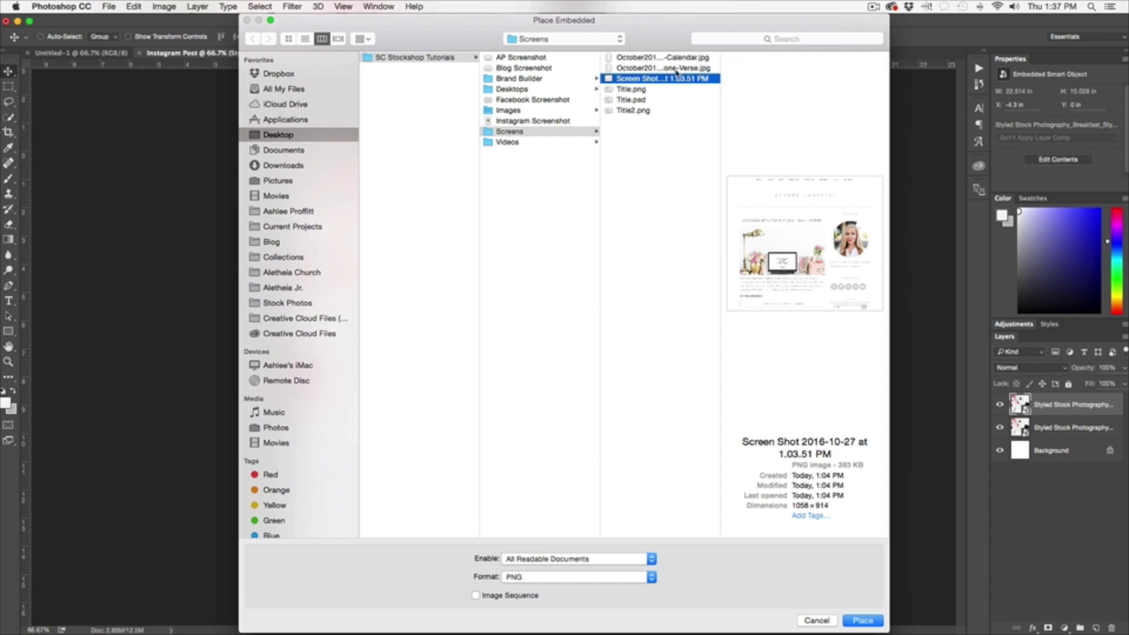
left_click(676, 70)
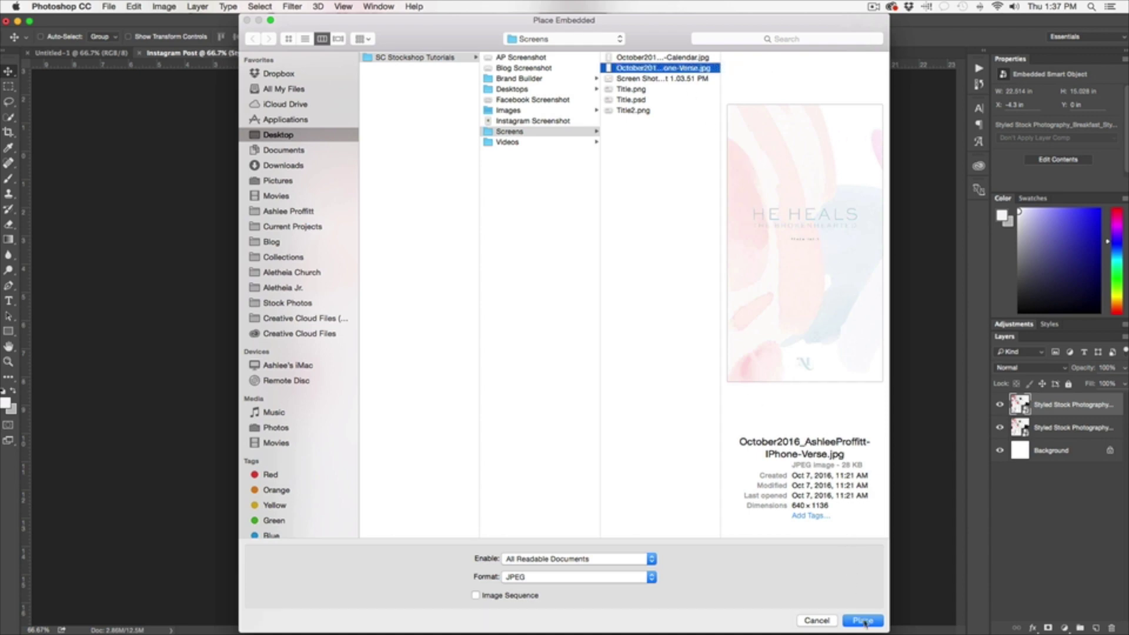
left_click(863, 621)
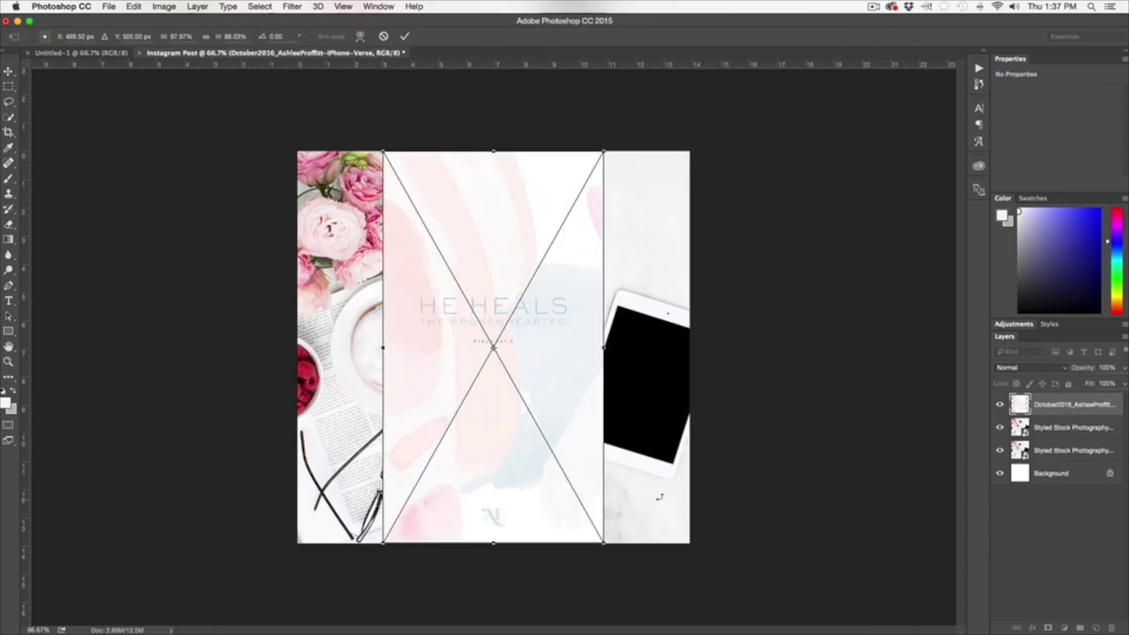
Rotate the verse card about 16° and shrink it to about 47%, then apply.
left_click_drag(619, 144, 661, 195)
left_click_drag(615, 259, 608, 241)
left_click_drag(653, 155, 660, 160)
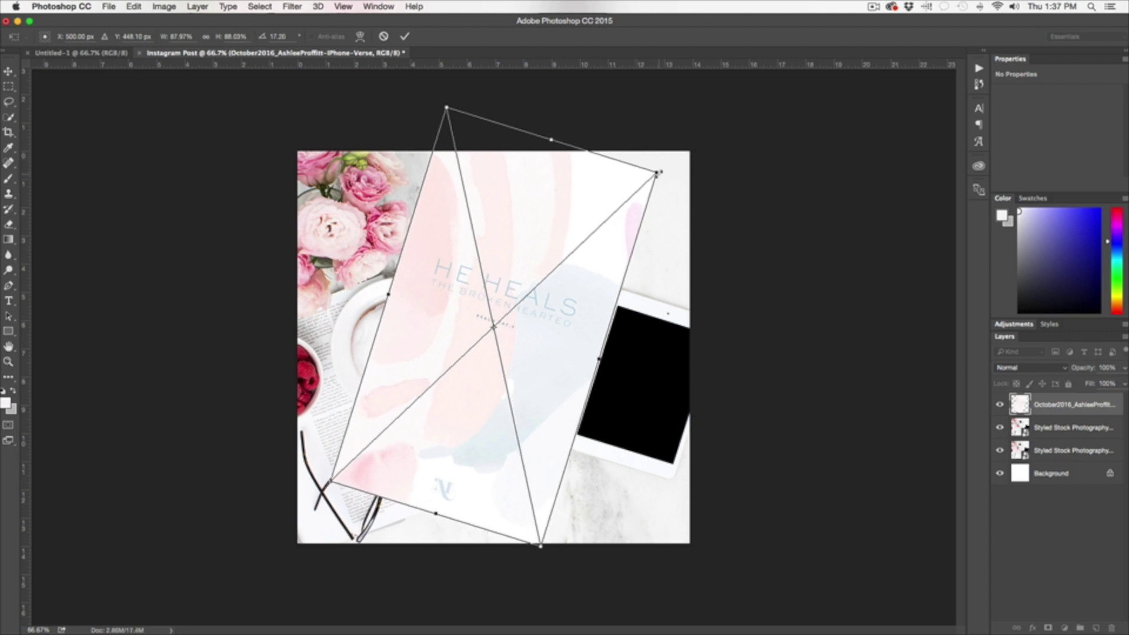
left_click_drag(659, 173, 586, 240)
left_click_drag(510, 284, 680, 244)
left_click_drag(592, 146, 635, 290)
key("Return")
Move the card onto the tablet and slightly resize it with Free Transform.
left_click_drag(665, 395, 650, 370)
key("ctrl+t")
left_click_drag(718, 317, 720, 318)
key("Return")
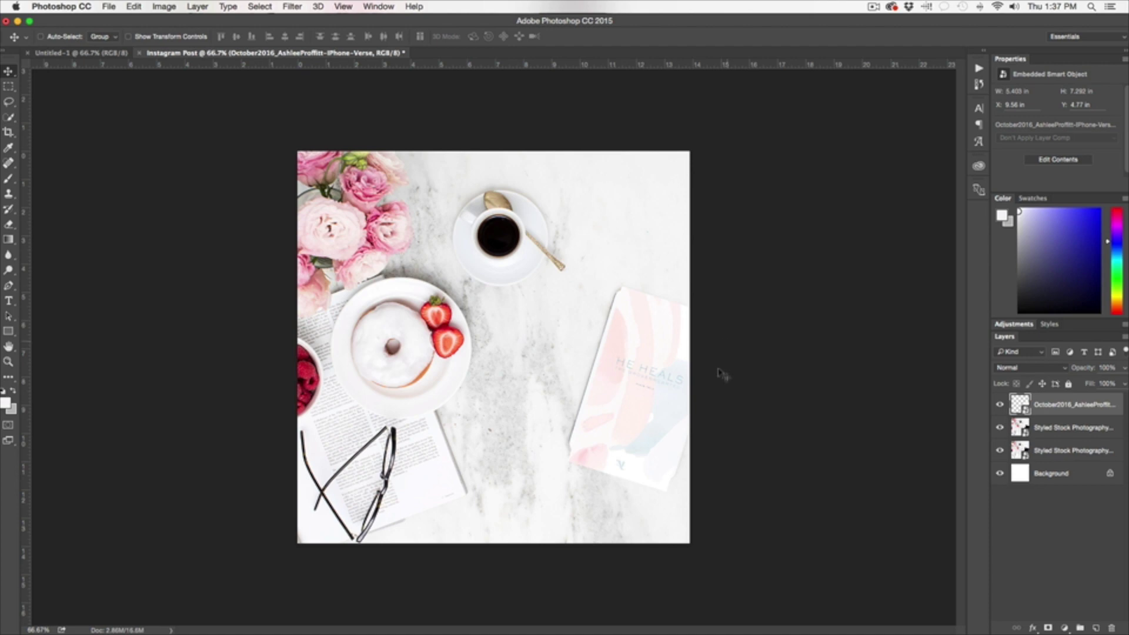
Hide the card layer and delete the duplicate Styled Stock photo layer.
left_click(1000, 405)
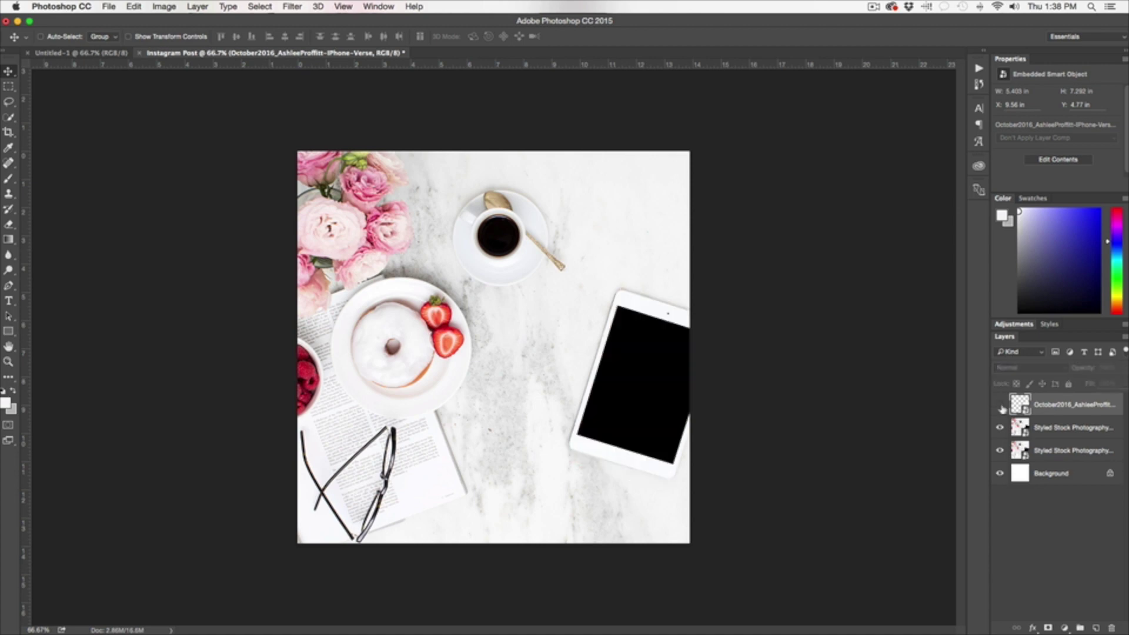
left_click(1045, 428)
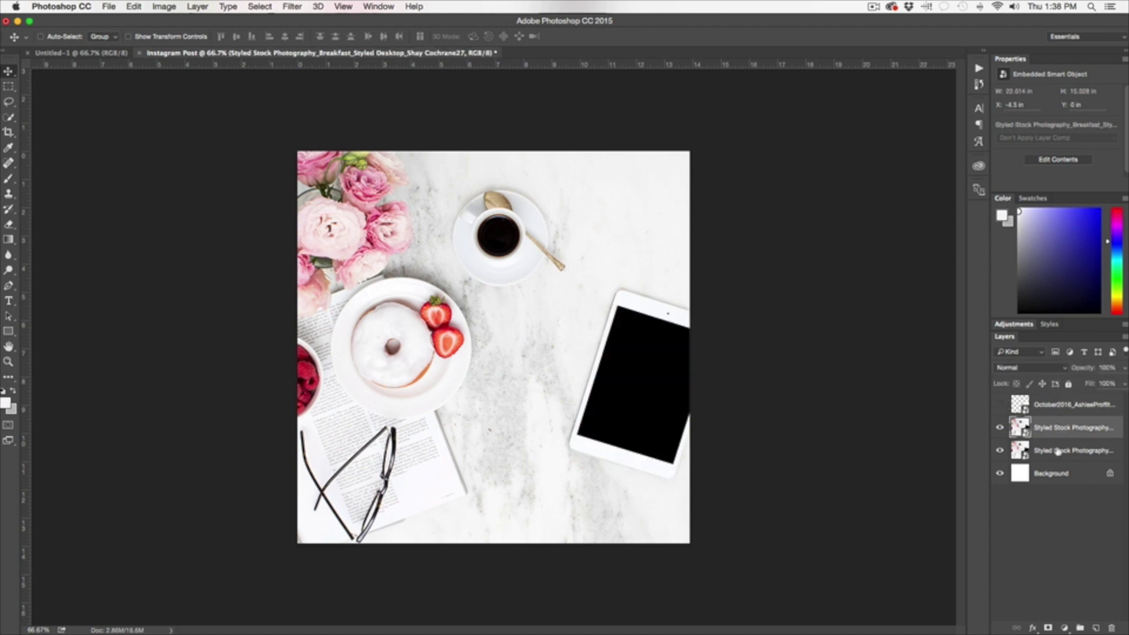
left_click_drag(1059, 452, 1109, 628)
left_click(1068, 433)
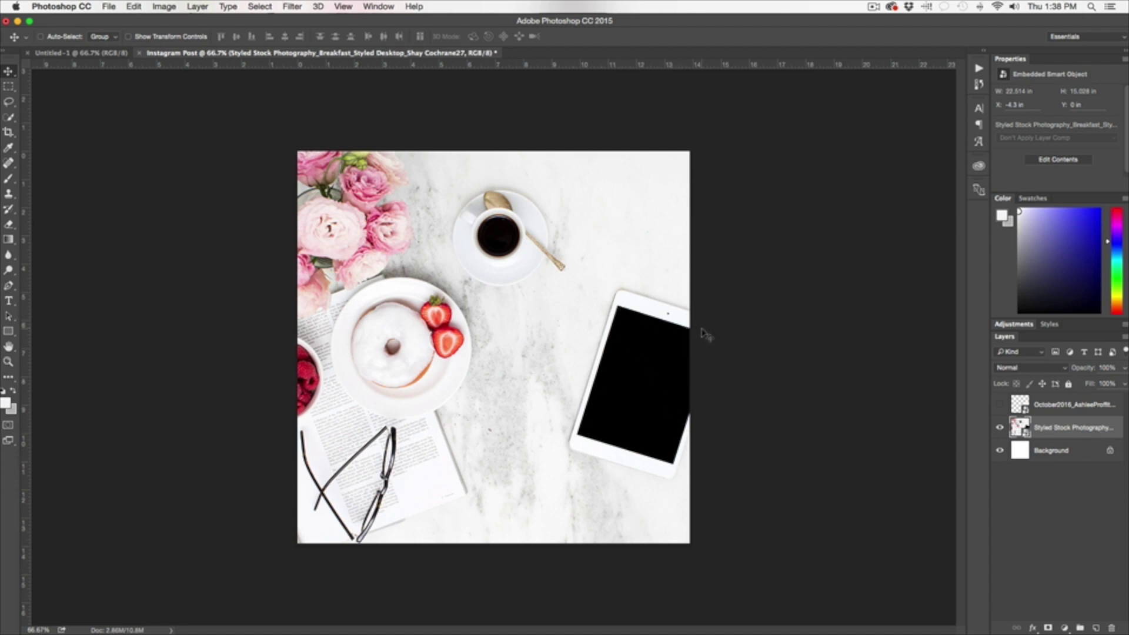
Show the card layer, try Darken blending, then revert it to Normal.
left_click(1000, 405)
left_click(1070, 404)
left_click(1029, 368)
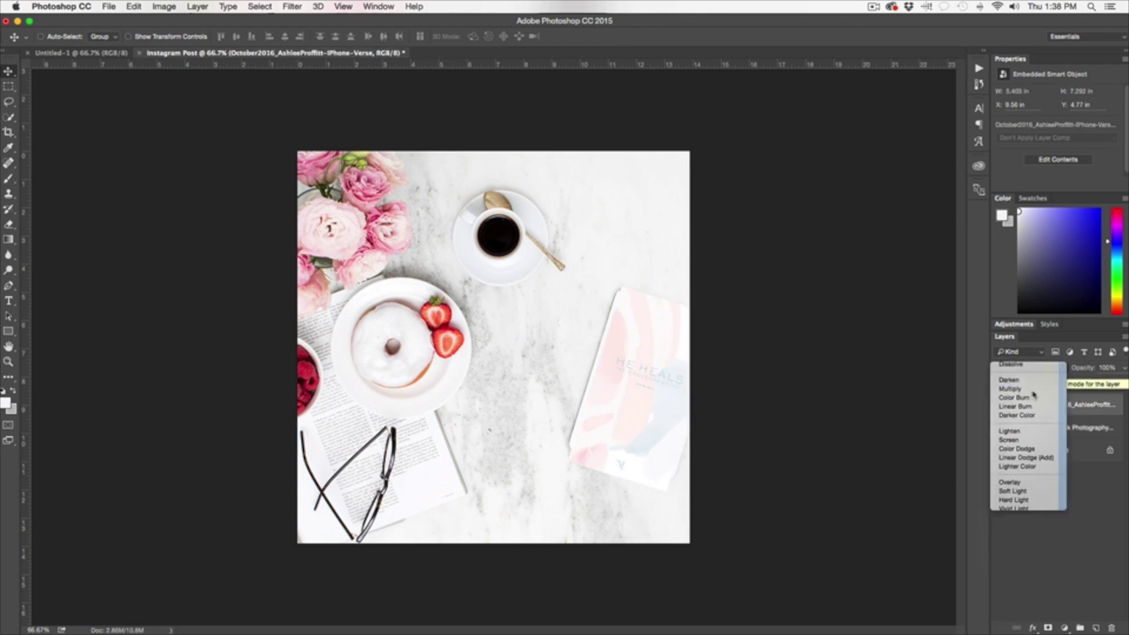
left_click(1033, 393)
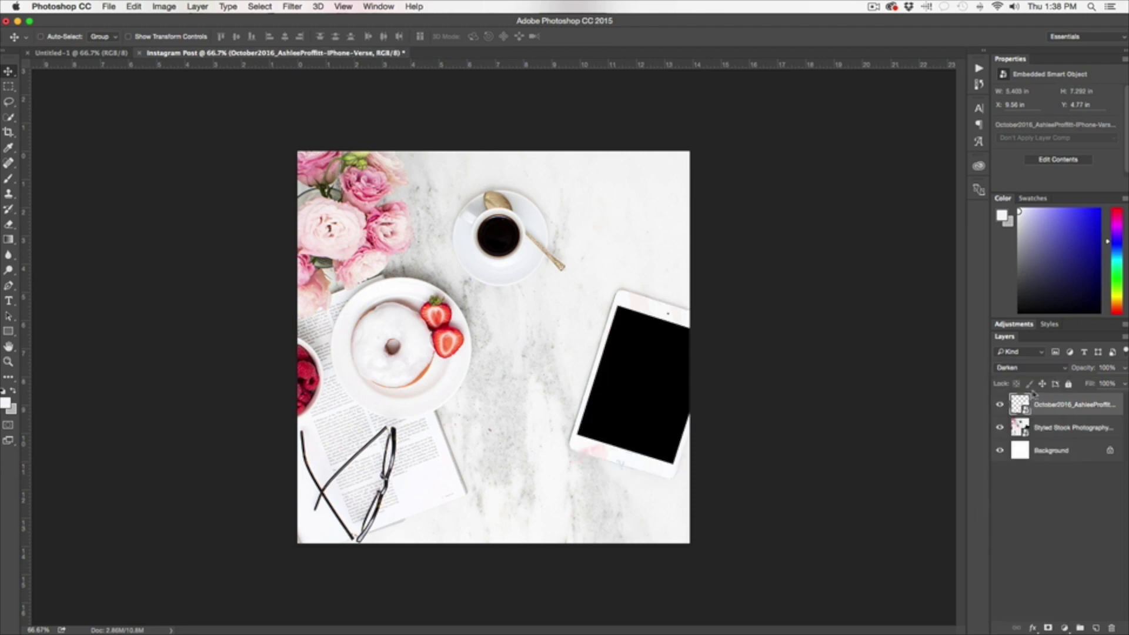
left_click(1049, 370)
left_click(686, 371)
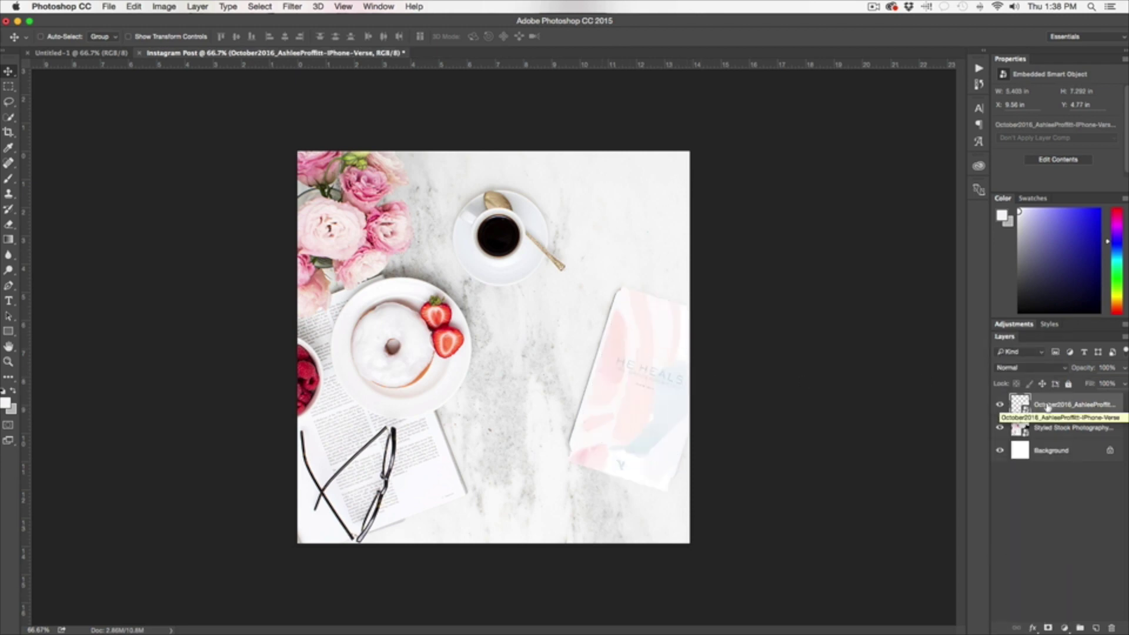
Hide the card layer again, activate the stock photo layer, and show the selection tool group.
left_click(1000, 405)
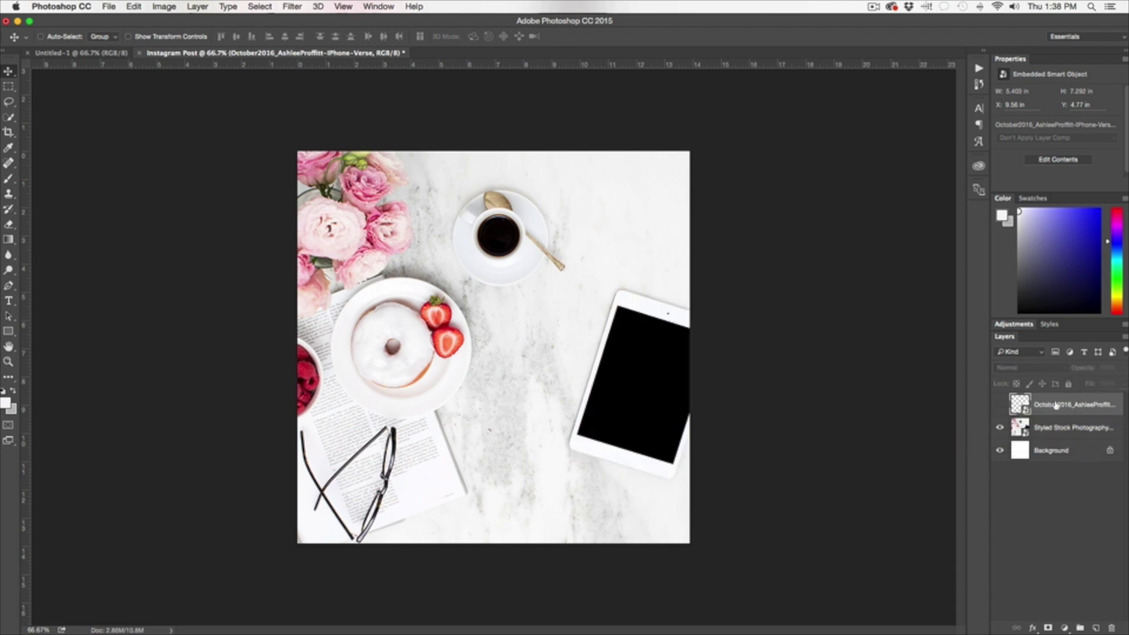
left_click(1072, 430)
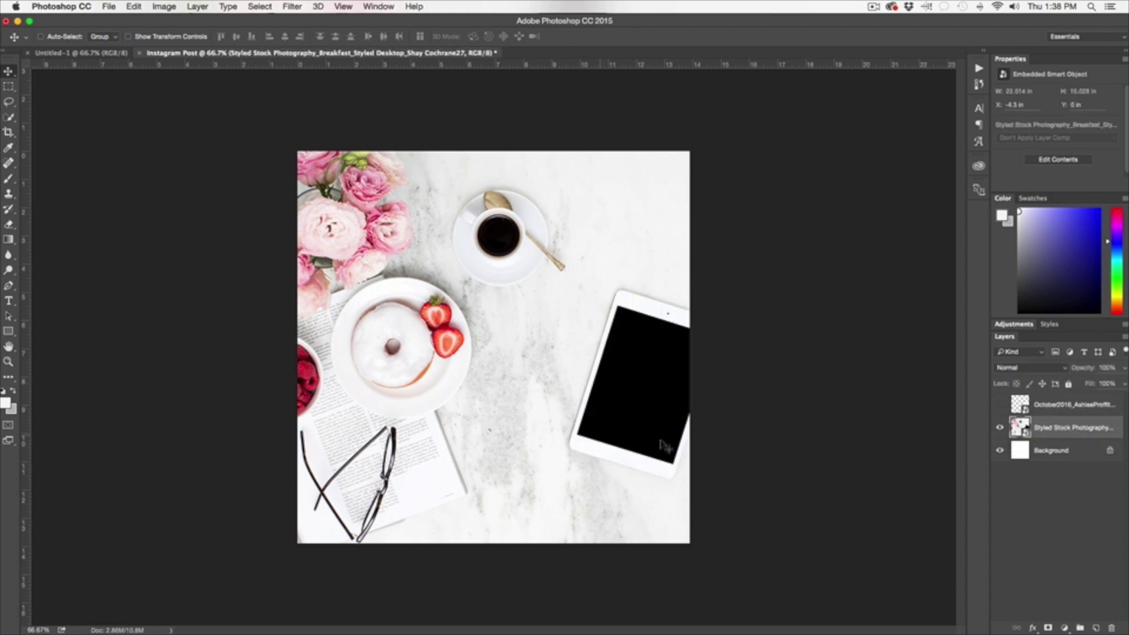
left_click(11, 117)
right_click(12, 120)
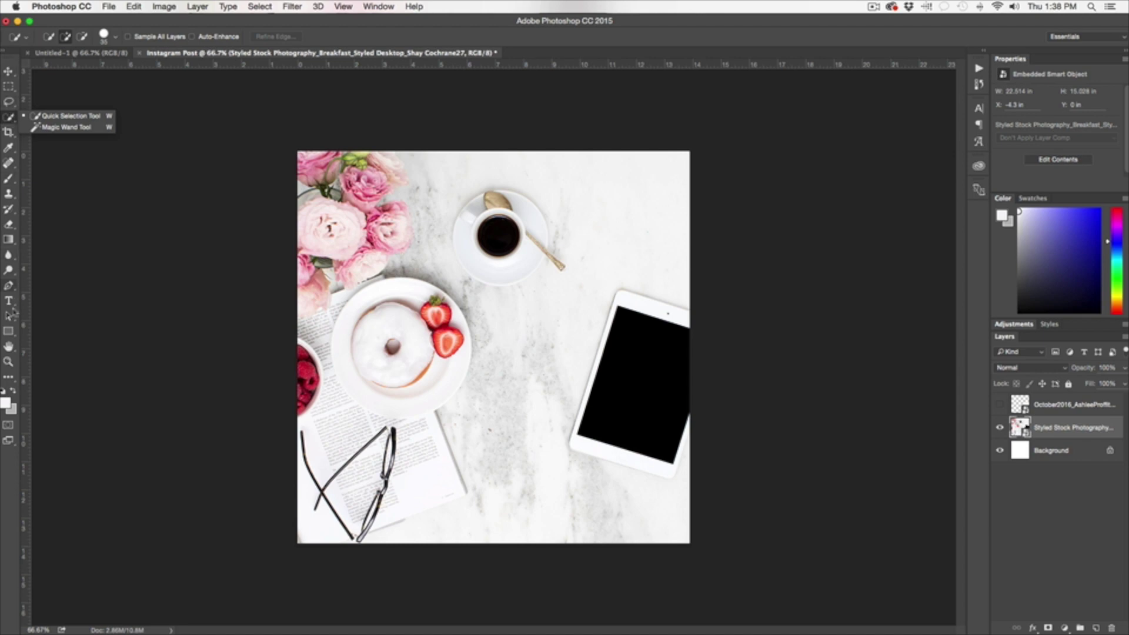
Magic Wand the tablet's black screen on the photo layer, then show the card layer.
left_click(62, 128)
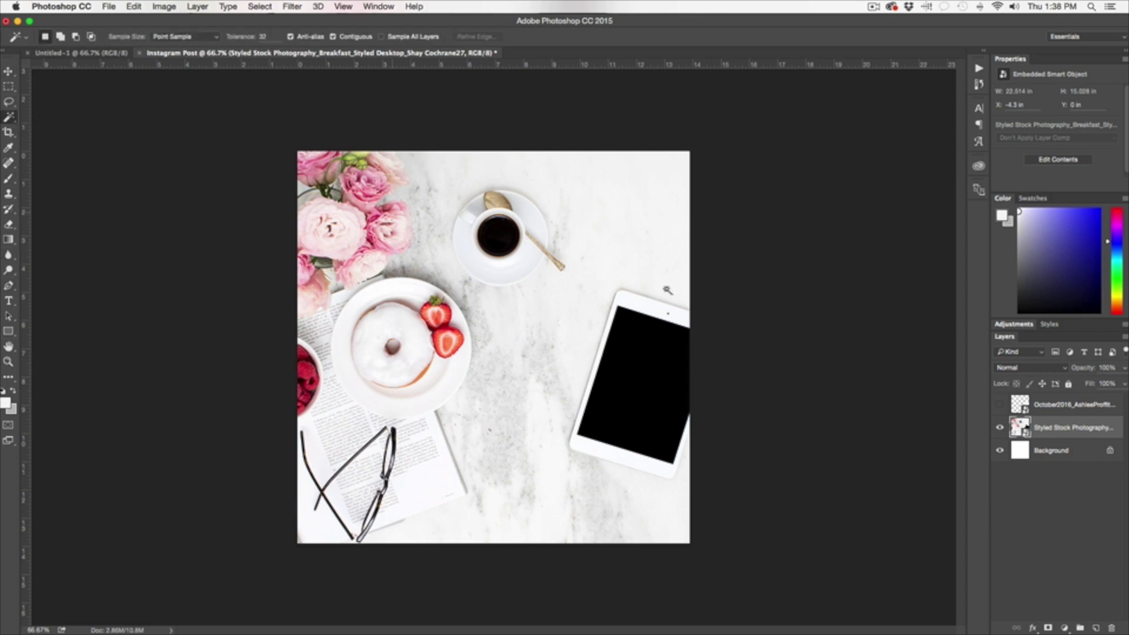
left_click(658, 366)
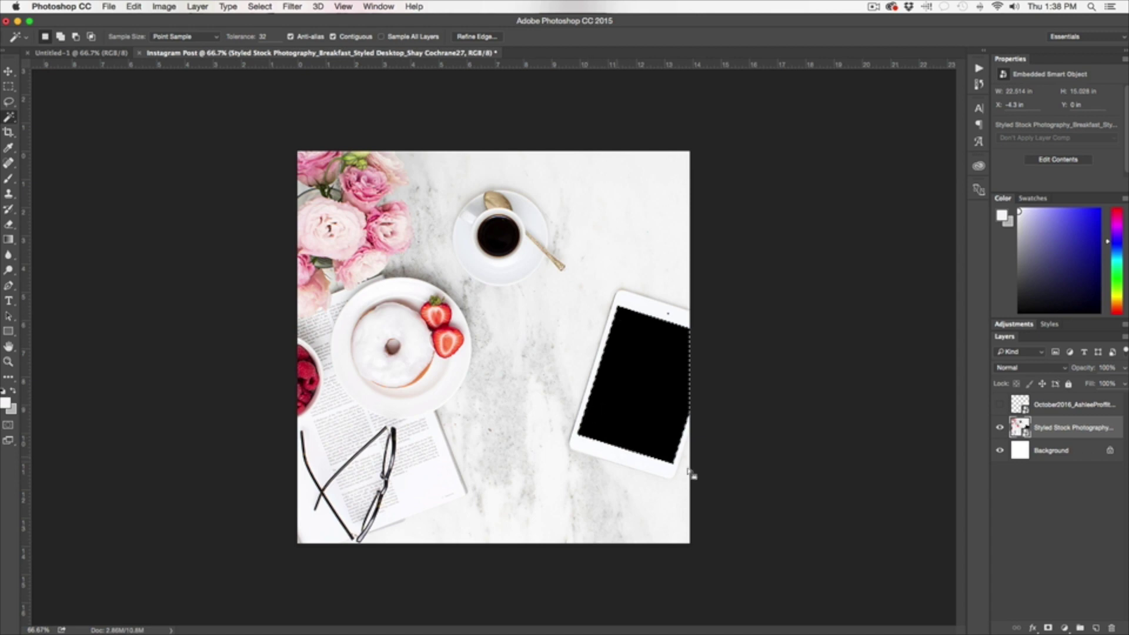
left_click(1013, 404)
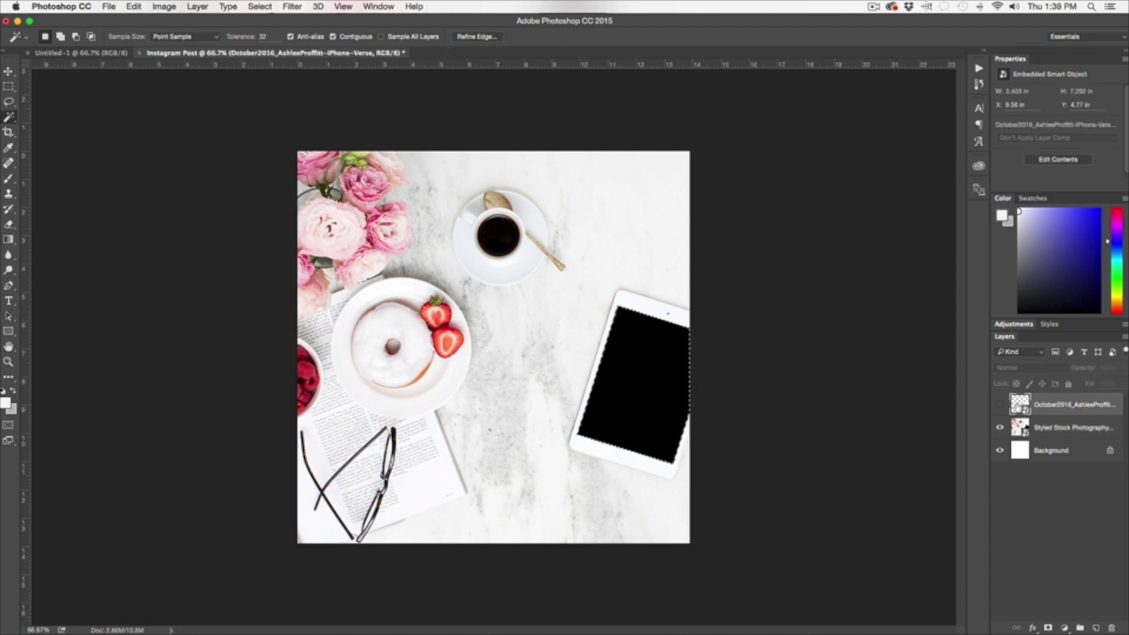
left_click(1000, 404)
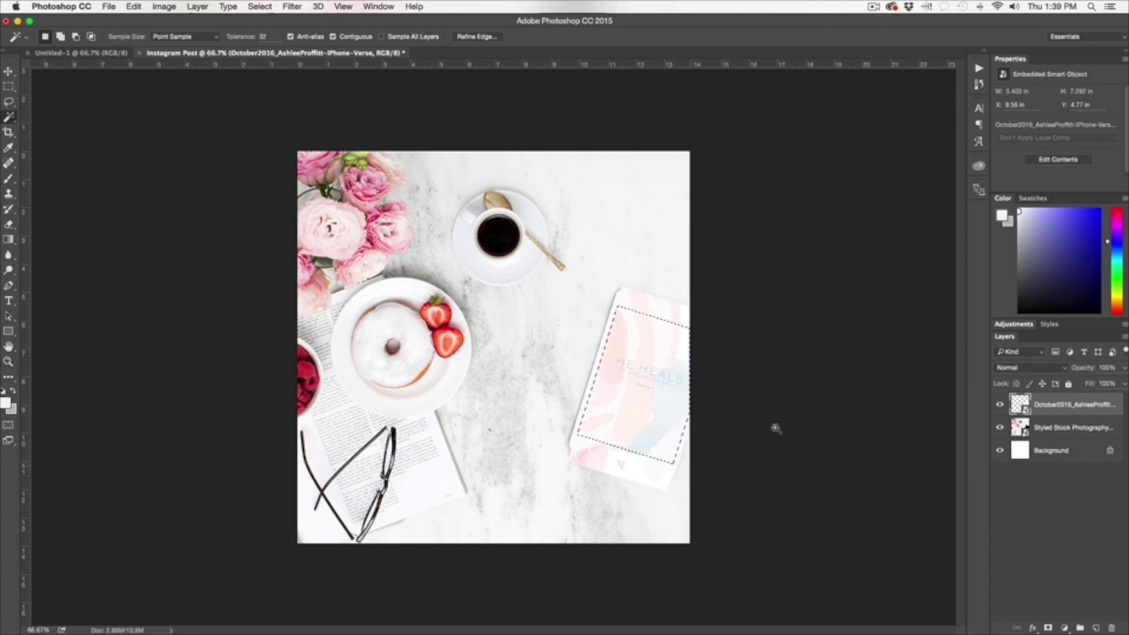
left_click(1000, 404)
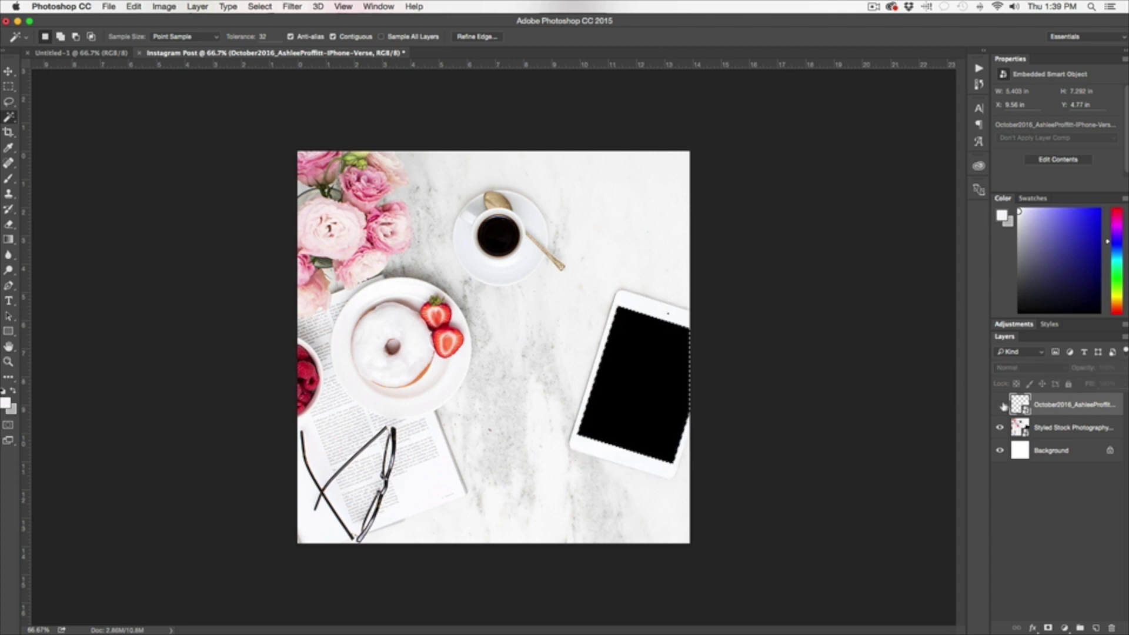
left_click(1001, 404)
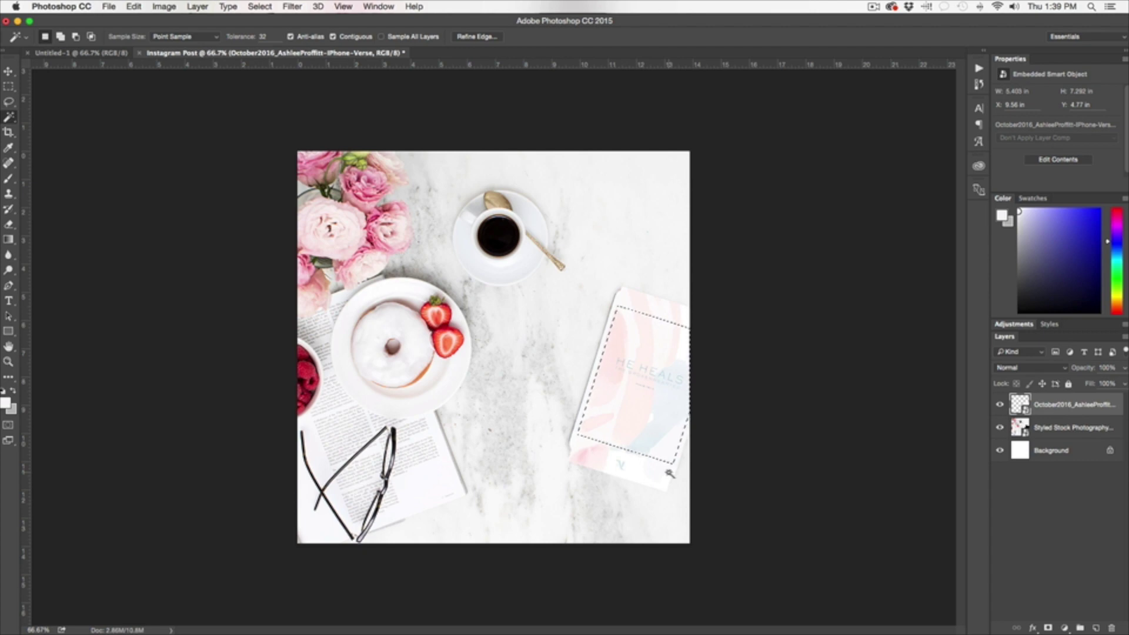
Invert the selection and try deleting, dismissing the smart object error.
left_click(258, 7)
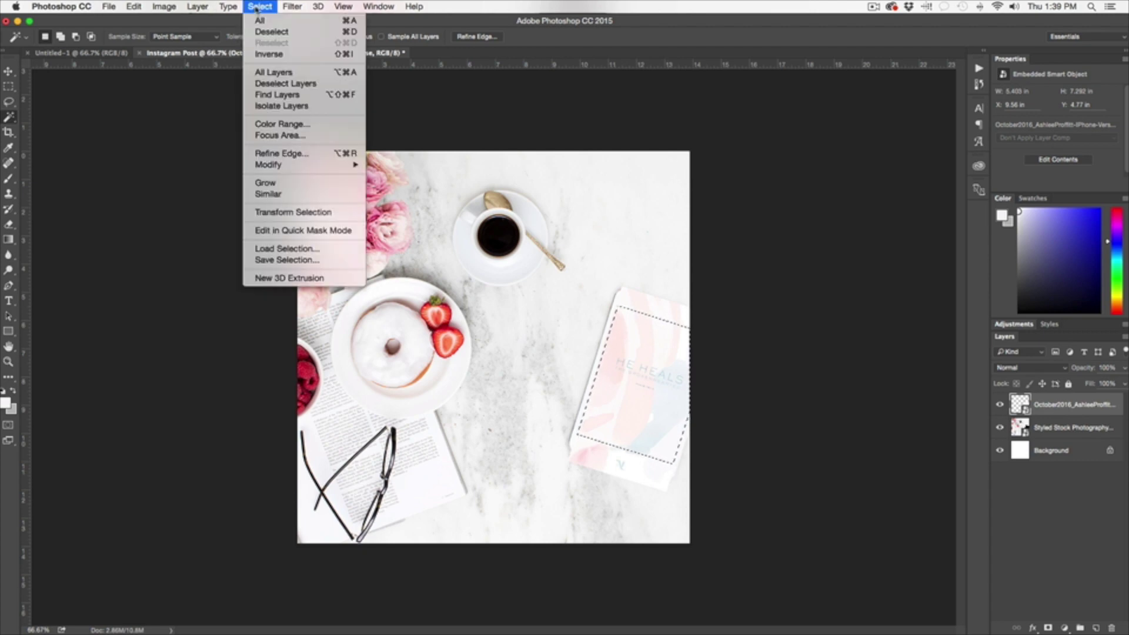
left_click(277, 55)
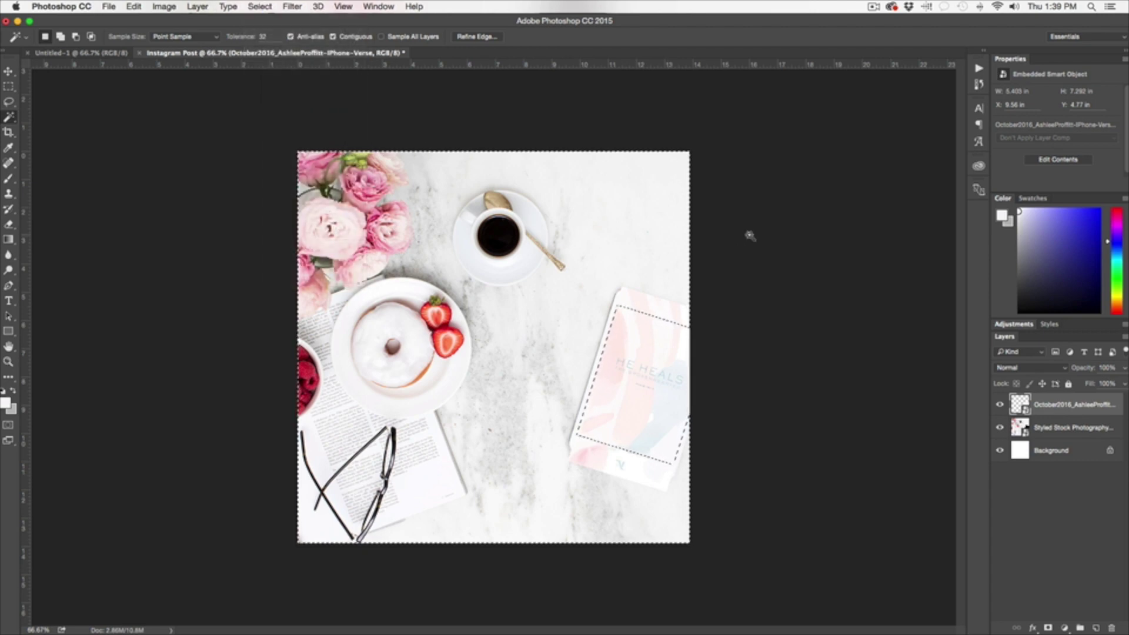
key("Delete")
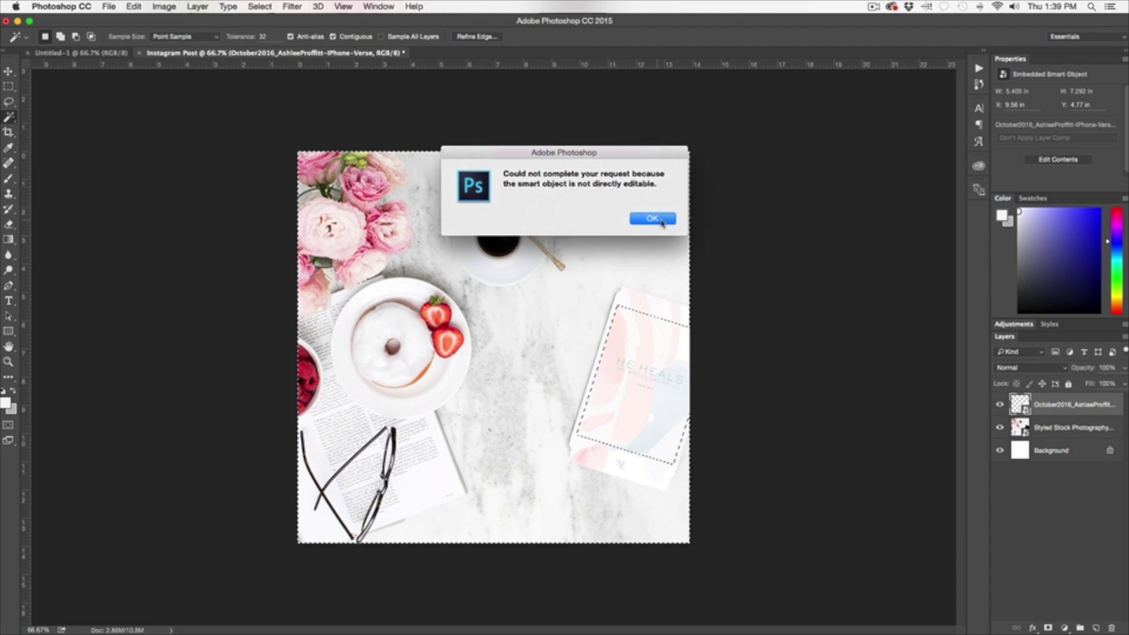
left_click(652, 218)
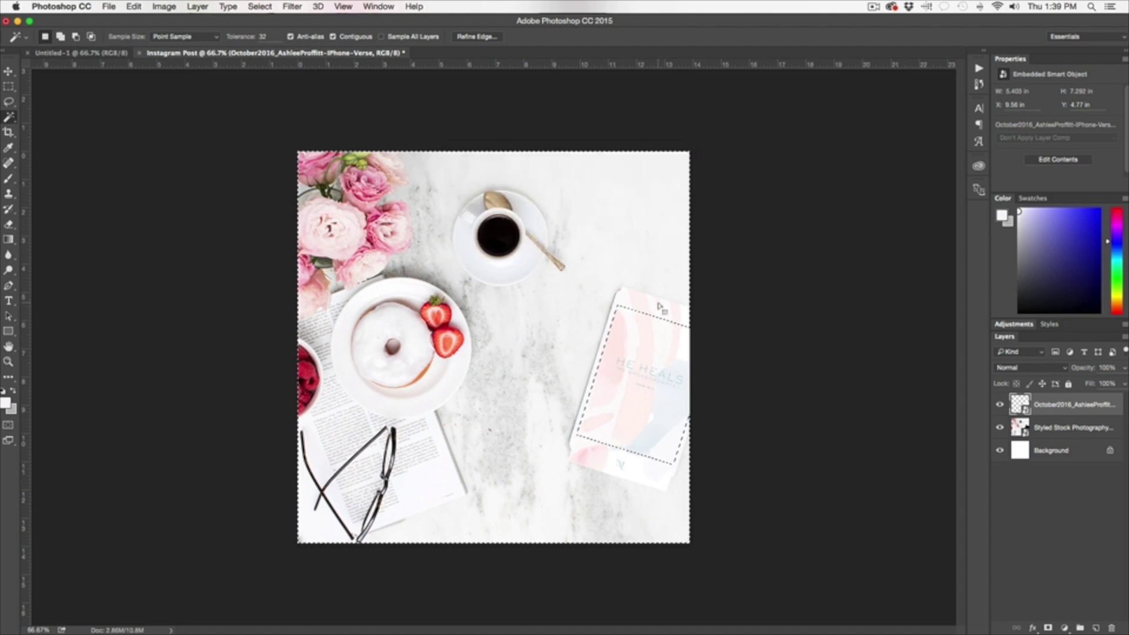
Rasterize the card smart object, delete pixels outside the screen, and deselect.
left_click(197, 7)
mouse_move(288, 250)
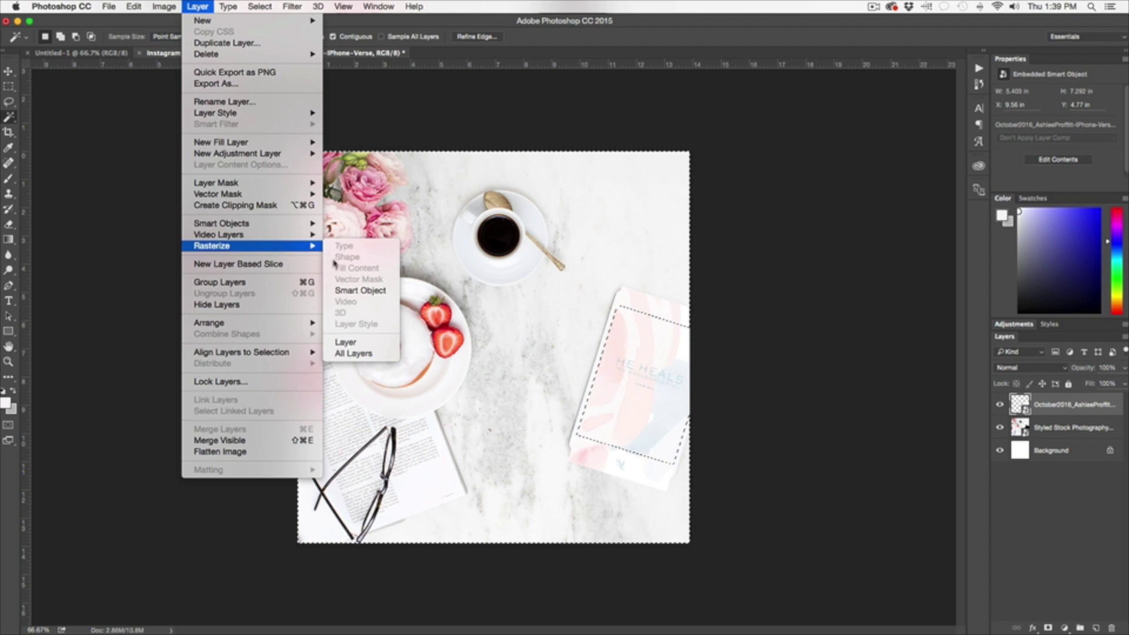
left_click(358, 291)
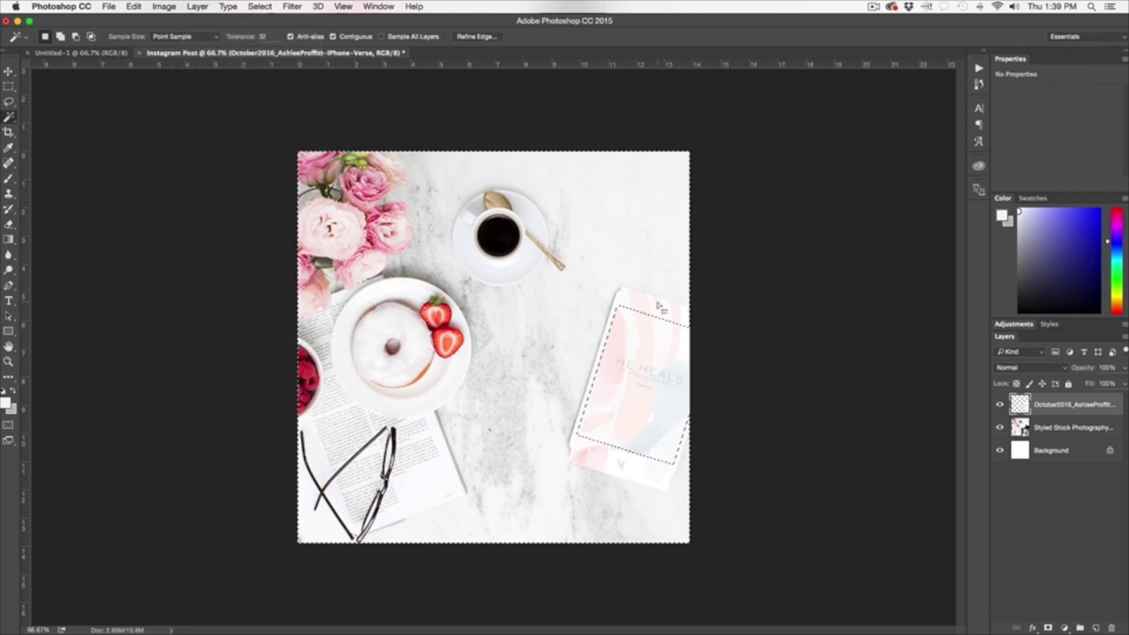
key("Delete")
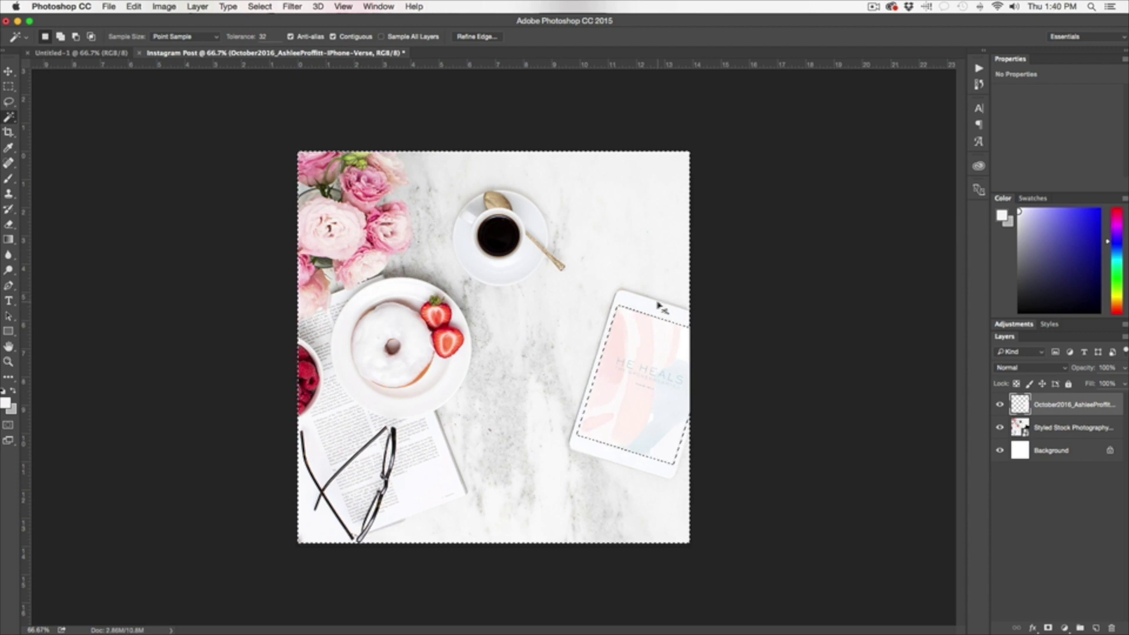
key("super+d")
key("v")
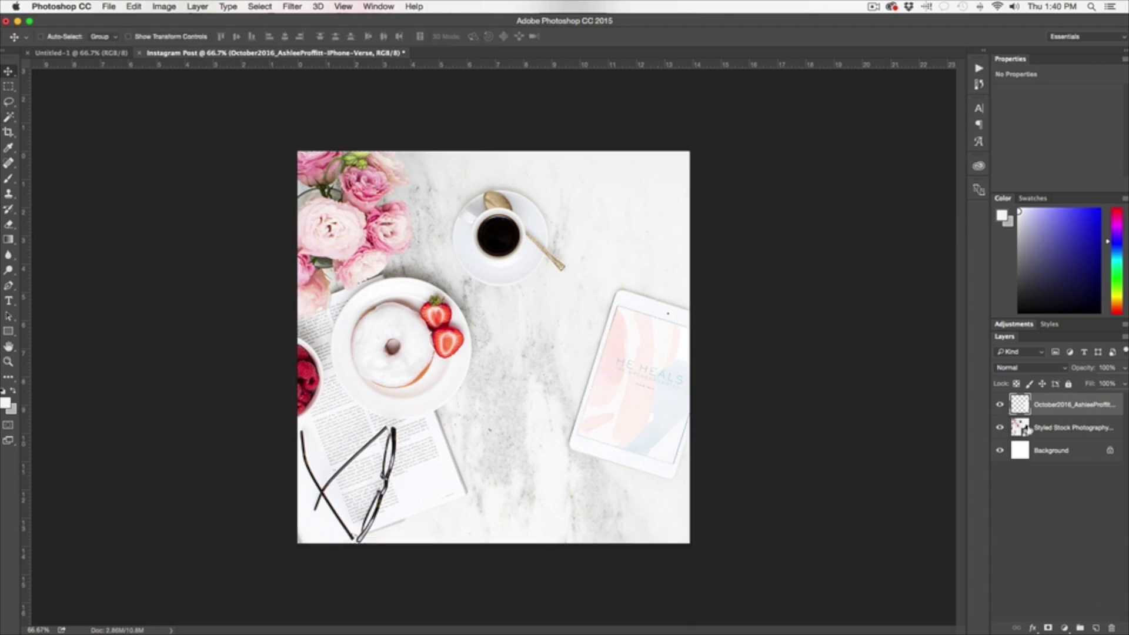
Reselect the tablet's black screen with the Magic Wand and undo back to that selection.
left_click(1000, 404)
left_click(1020, 428)
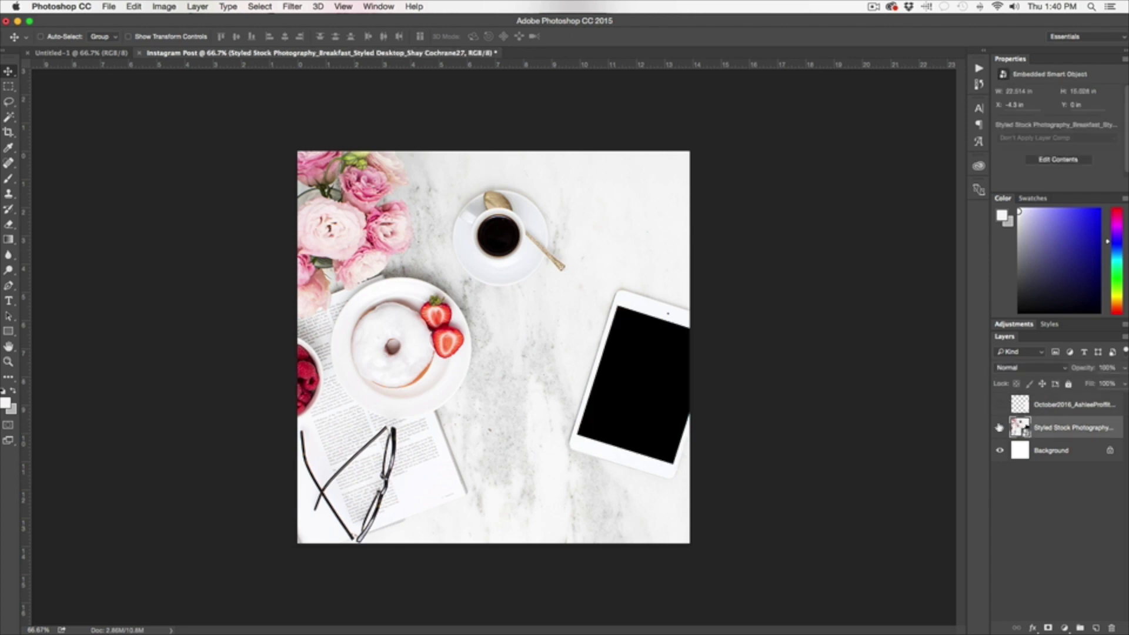
key("w")
left_click(647, 385)
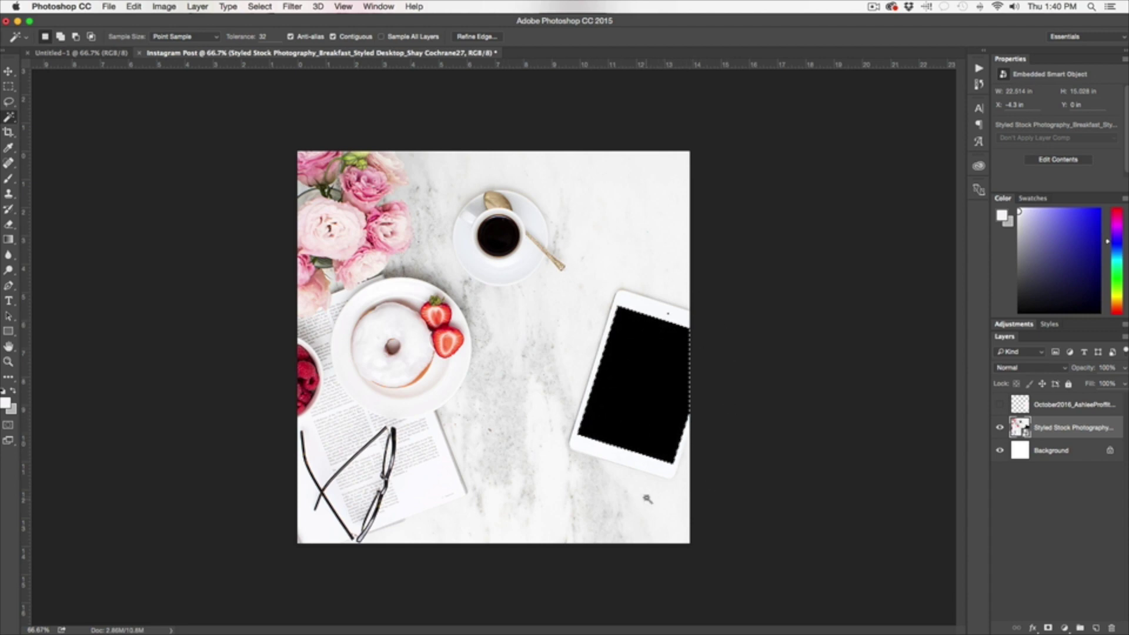
left_click(999, 403)
left_click(1060, 406)
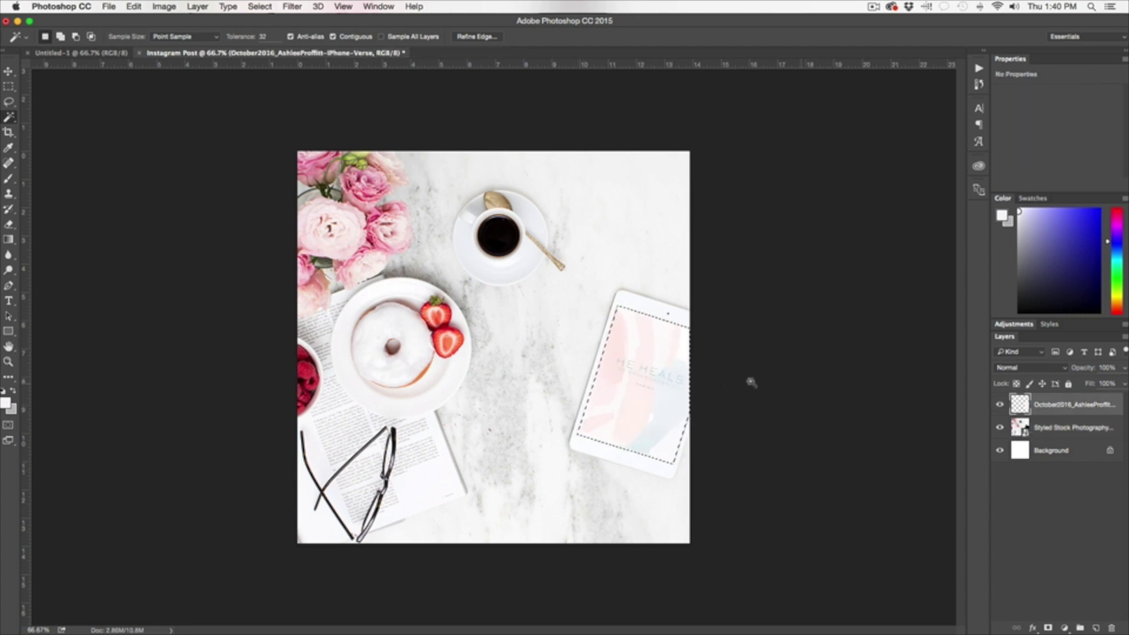
key("super+d")
key("super+z")
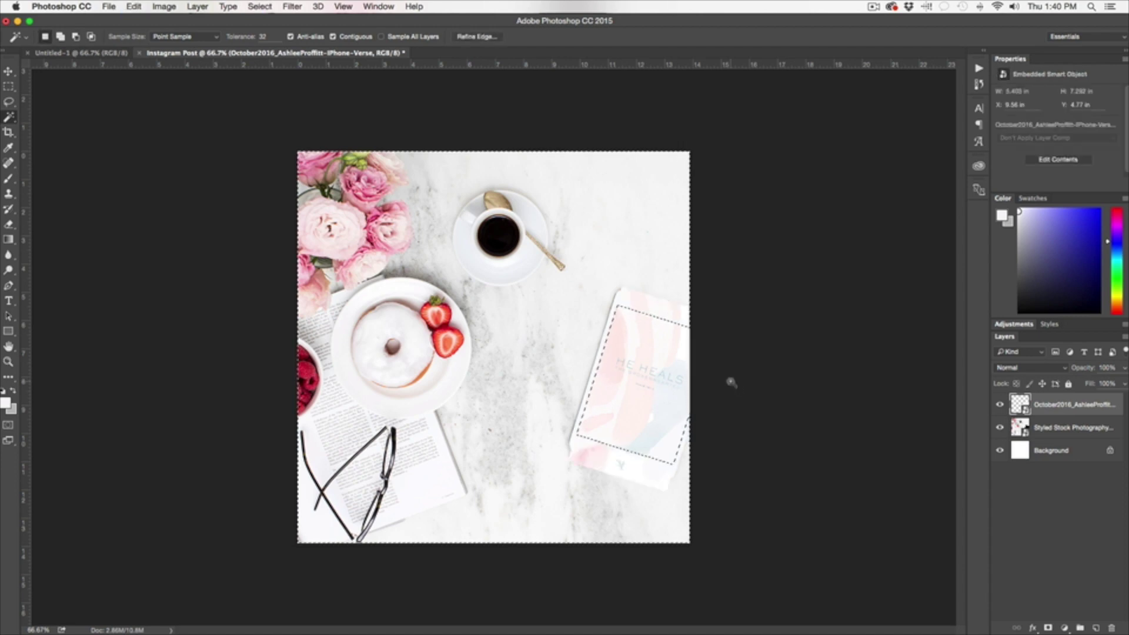
key("super+z")
Invert the selection, rasterize the smart object, delete the spill outside the screen, and deselect.
left_click(258, 6)
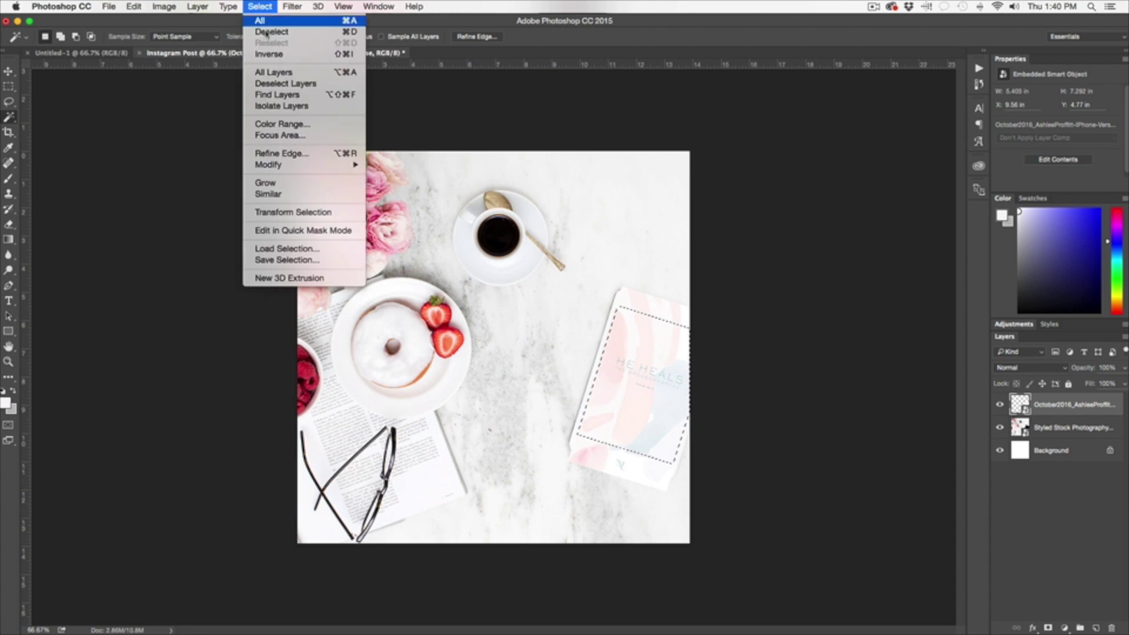
left_click(270, 54)
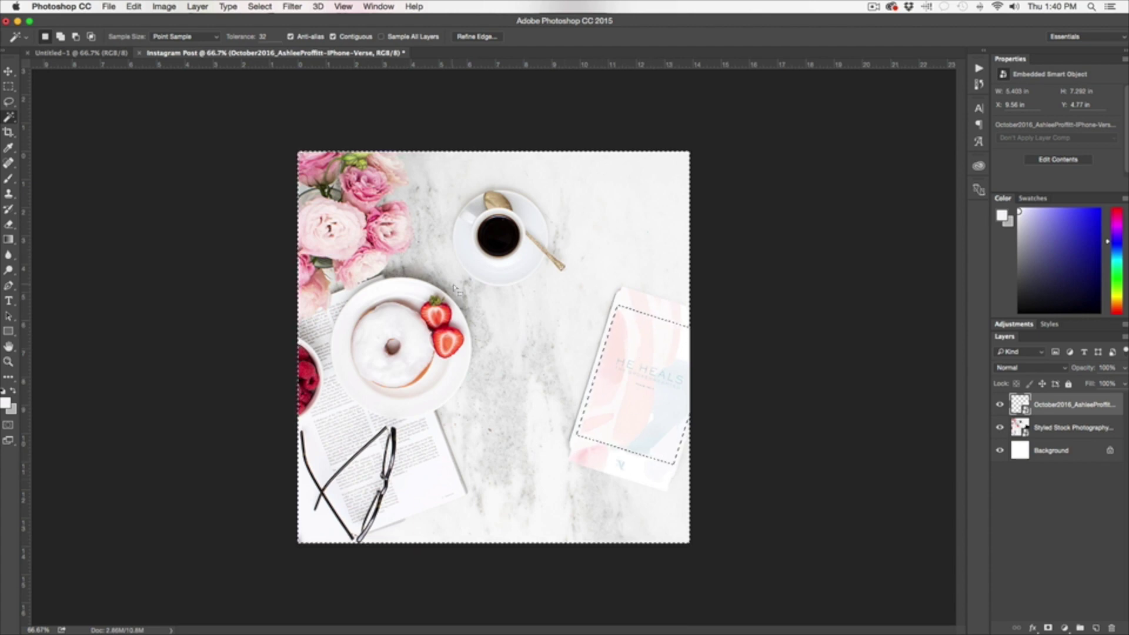
left_click(163, 7)
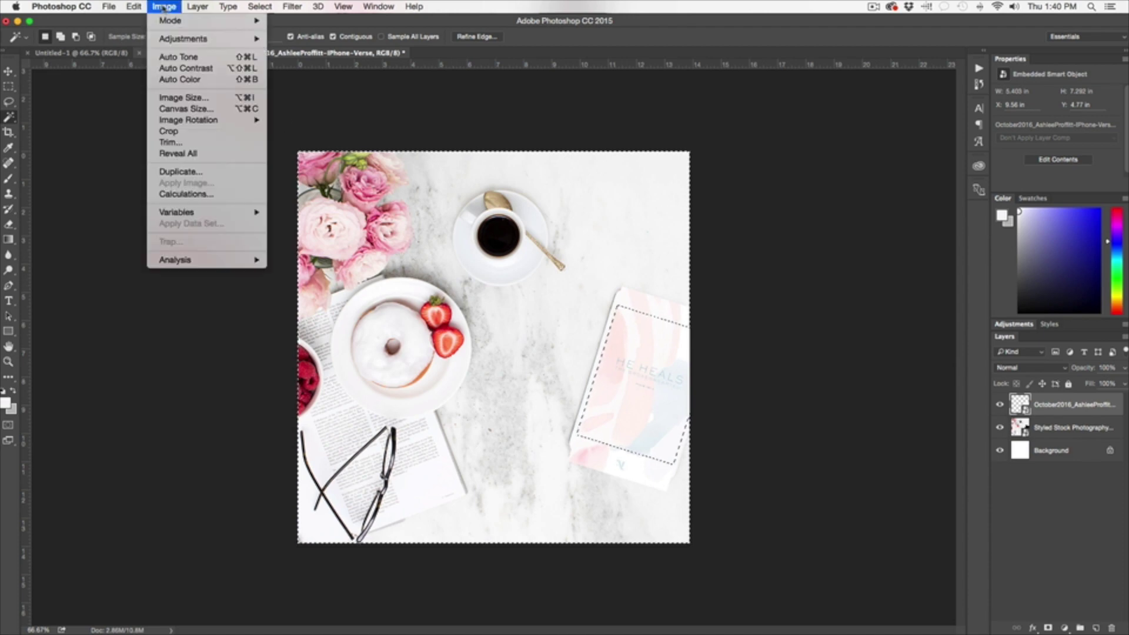
mouse_move(196, 8)
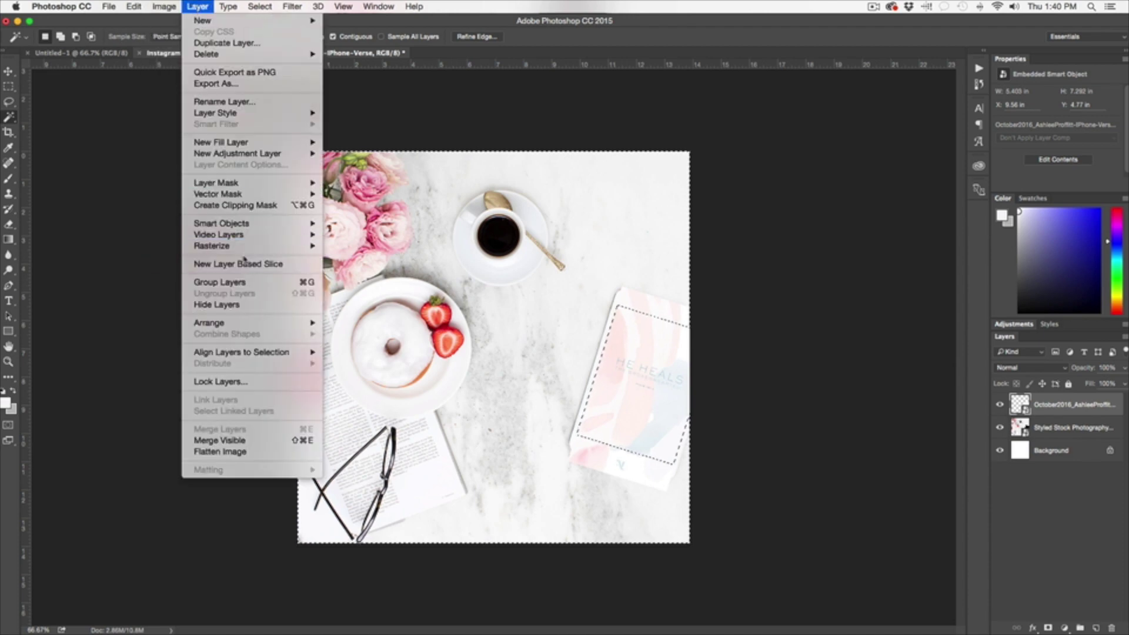
mouse_move(246, 250)
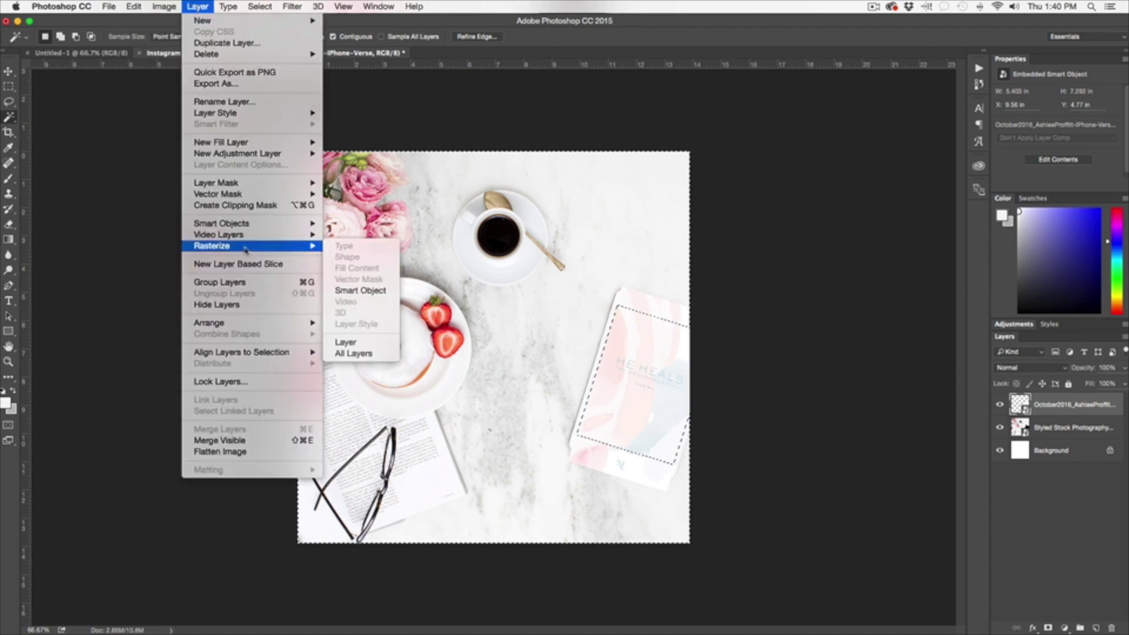
left_click(360, 291)
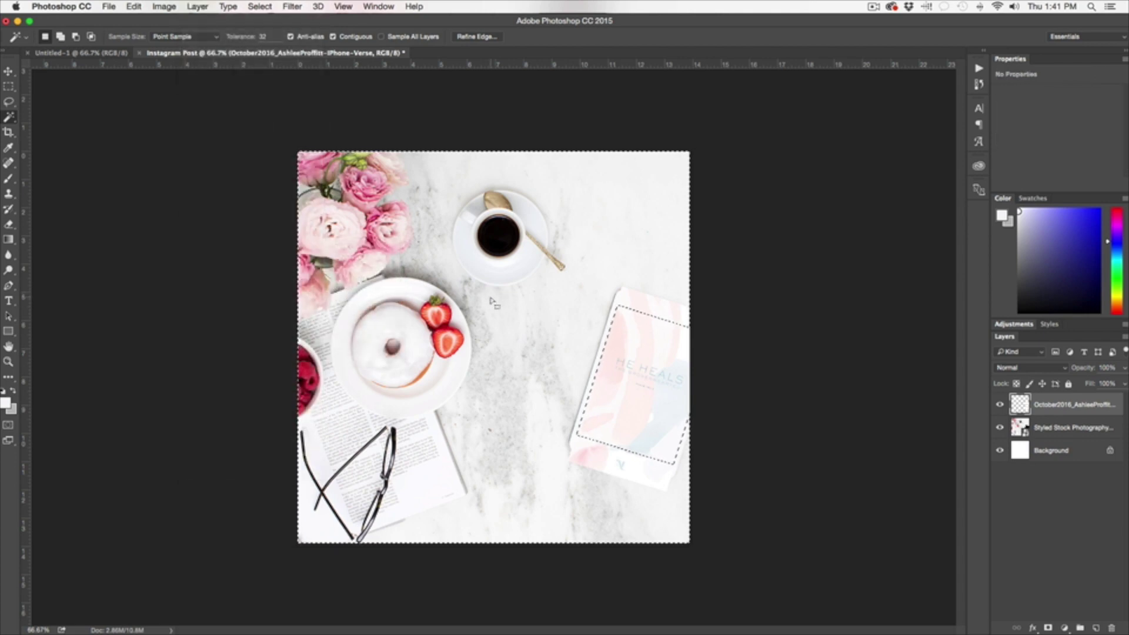
key("Delete")
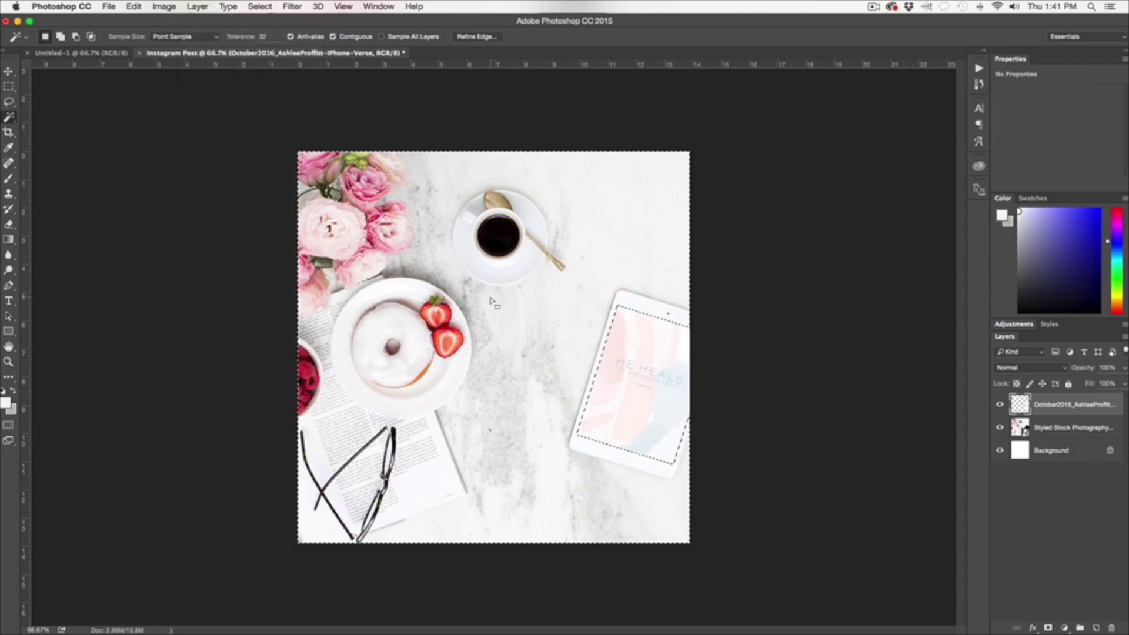
key("v")
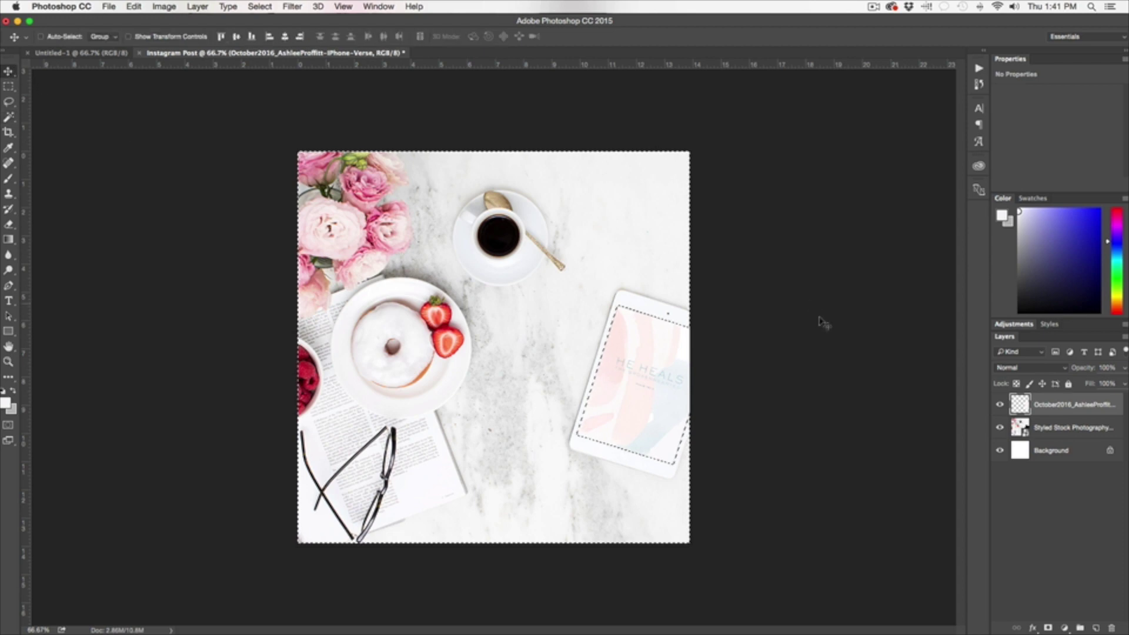
key("super+d")
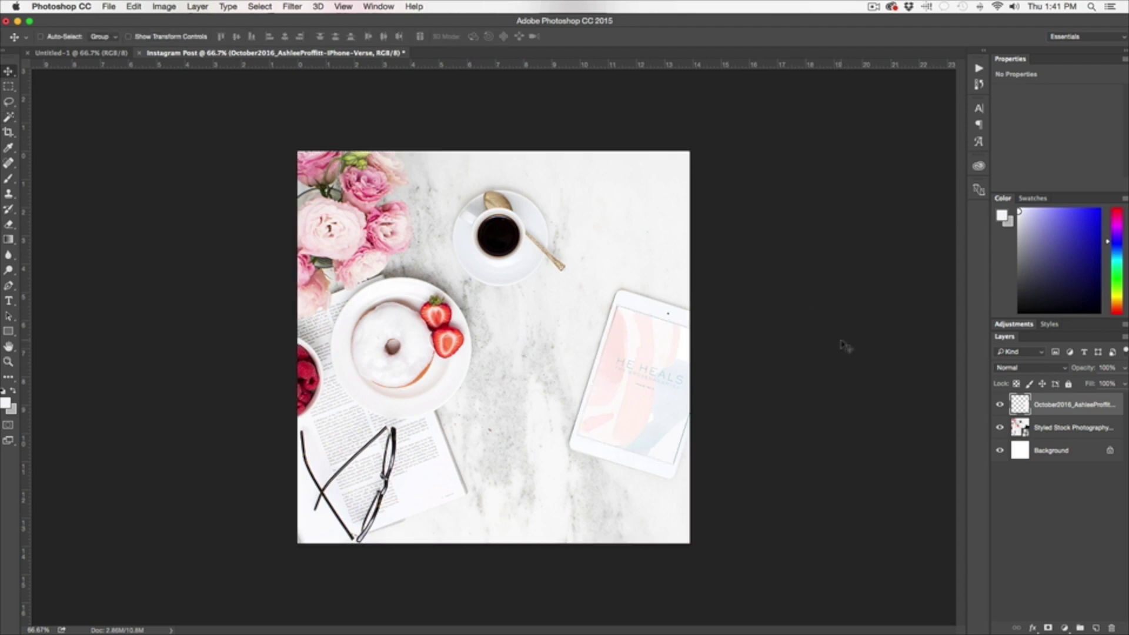
Hide the wallpaper layer and place the blog website screenshot PNG as an embedded image.
left_click(999, 405)
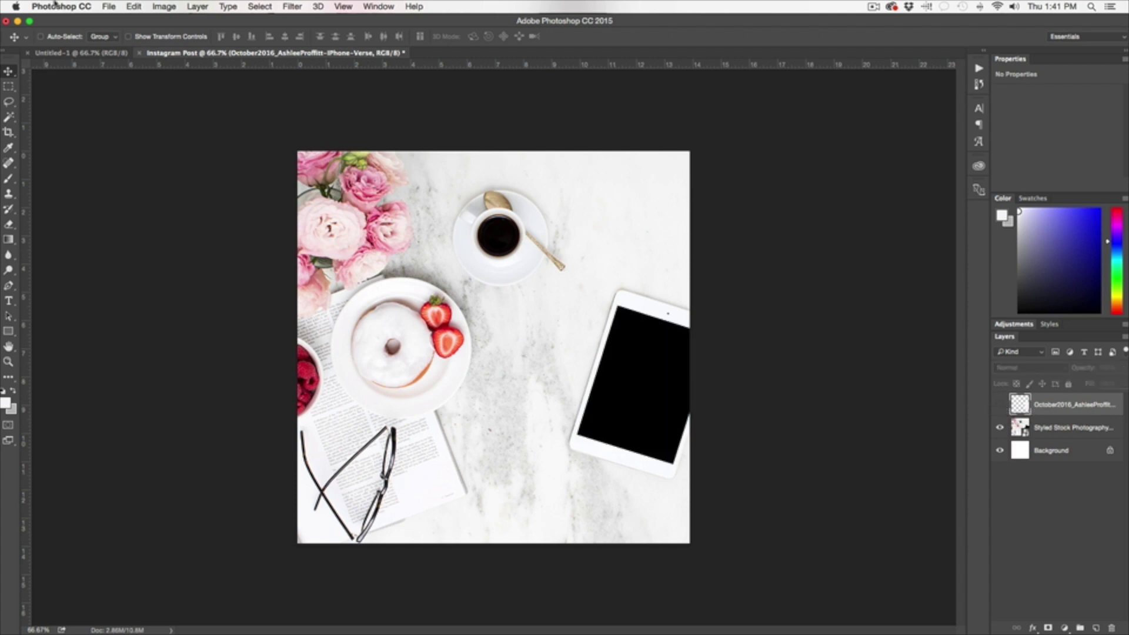
left_click(109, 9)
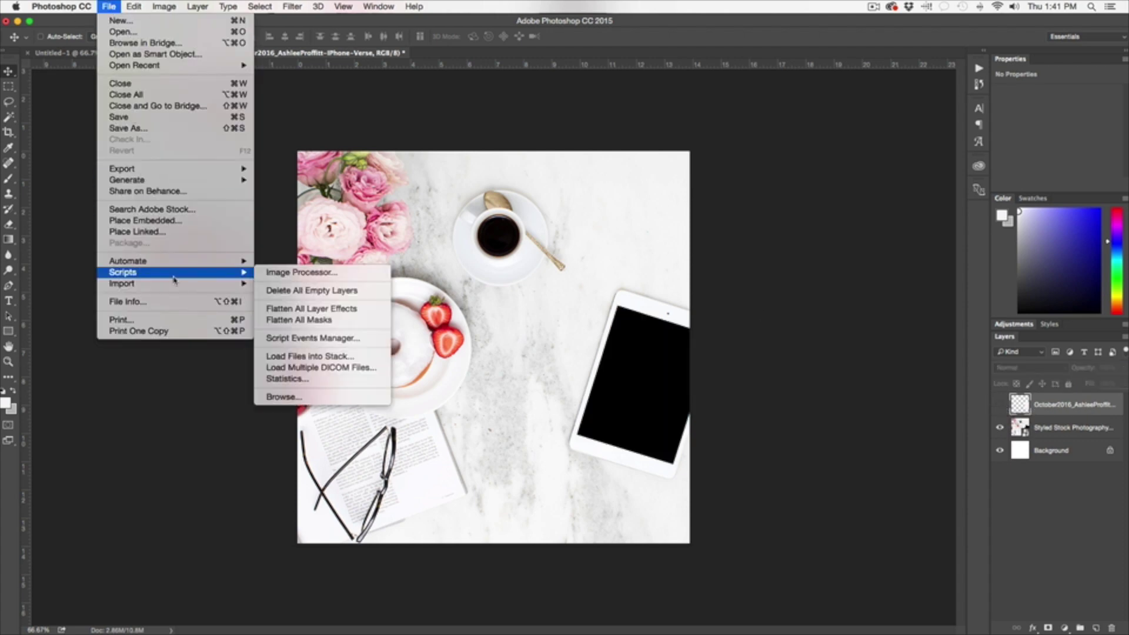
left_click(177, 225)
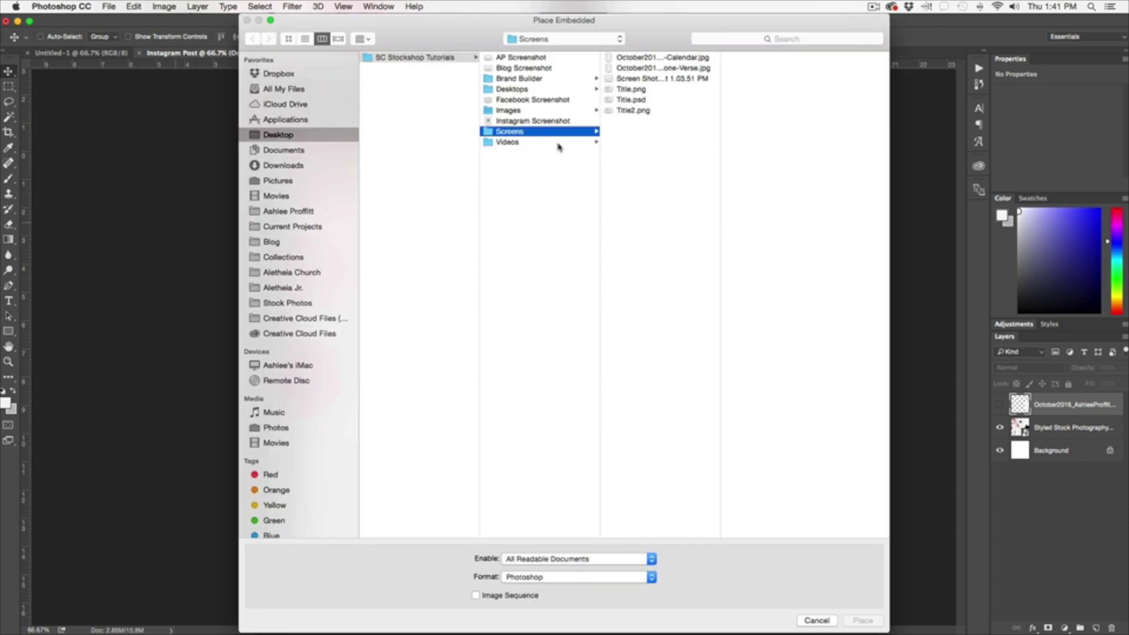
left_click(650, 69)
left_click(655, 79)
left_click(868, 619)
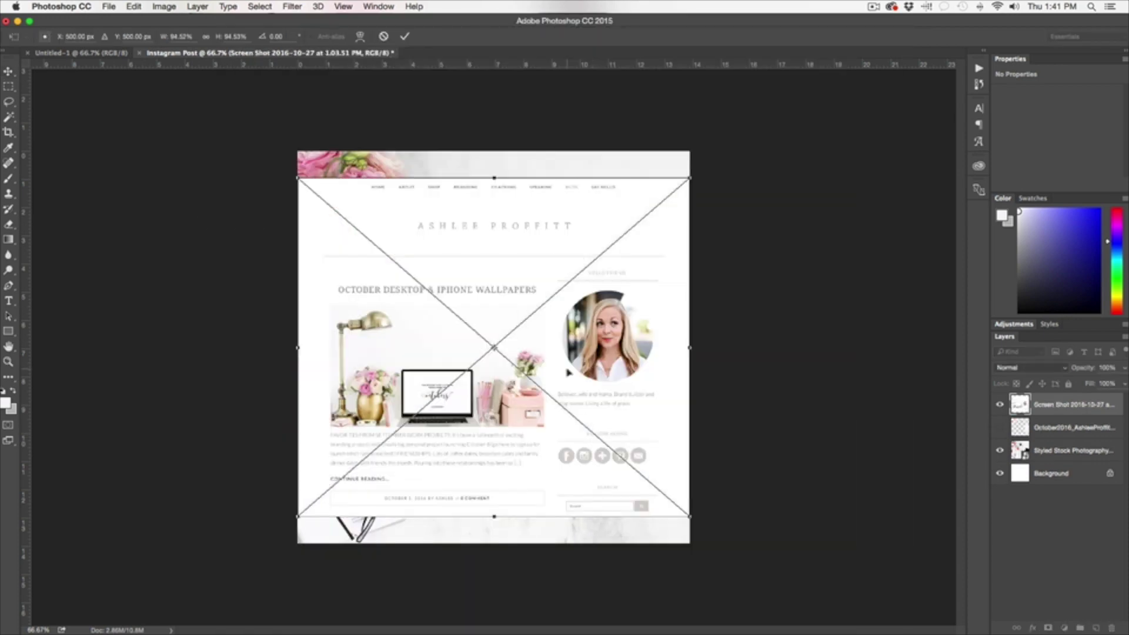
Rotate the screenshot about 17°, scale it to roughly 38% over the tablet, and commit.
left_click_drag(701, 521, 635, 540)
left_click_drag(640, 432, 647, 432)
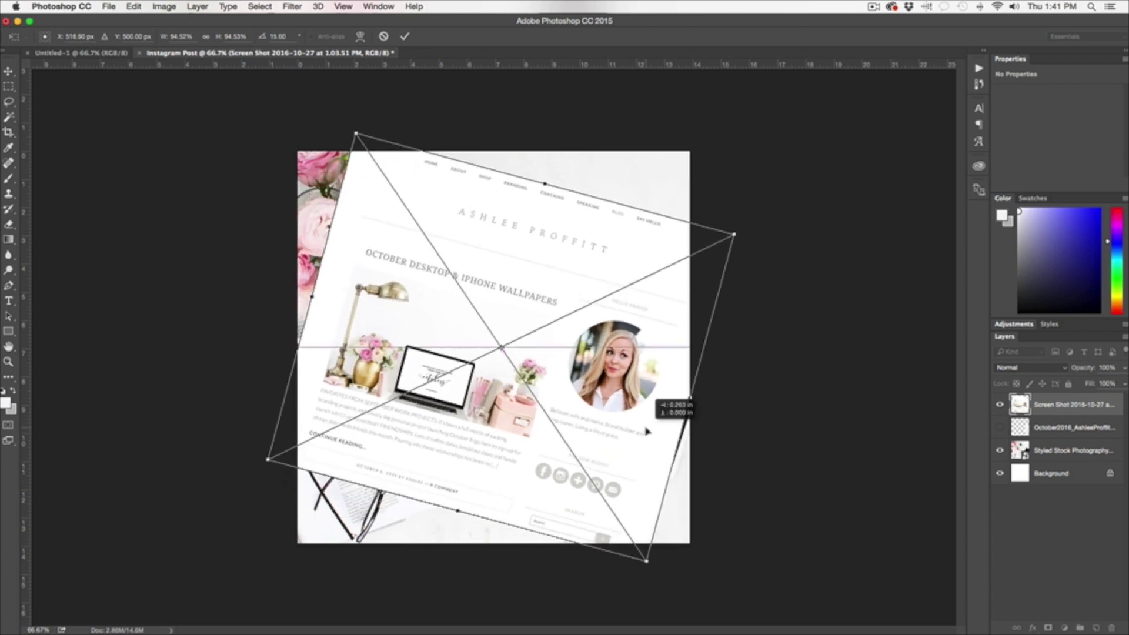
left_click_drag(764, 232, 766, 240)
left_click_drag(659, 331, 660, 332)
left_click_drag(366, 127, 751, 392)
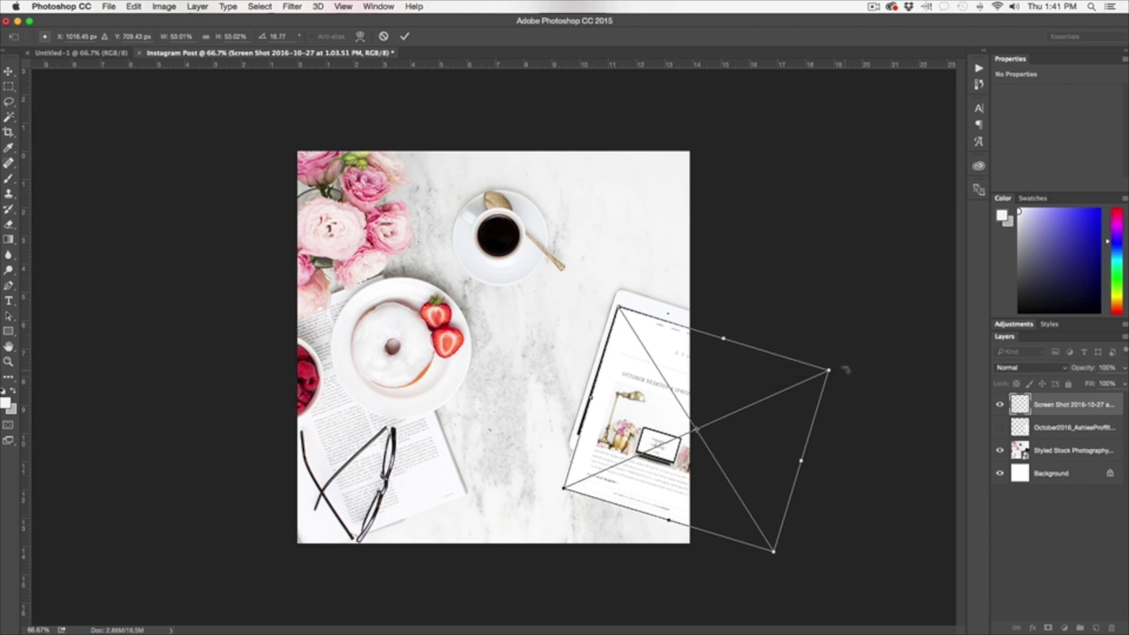
left_click_drag(760, 545, 715, 484)
left_click_drag(645, 434, 660, 444)
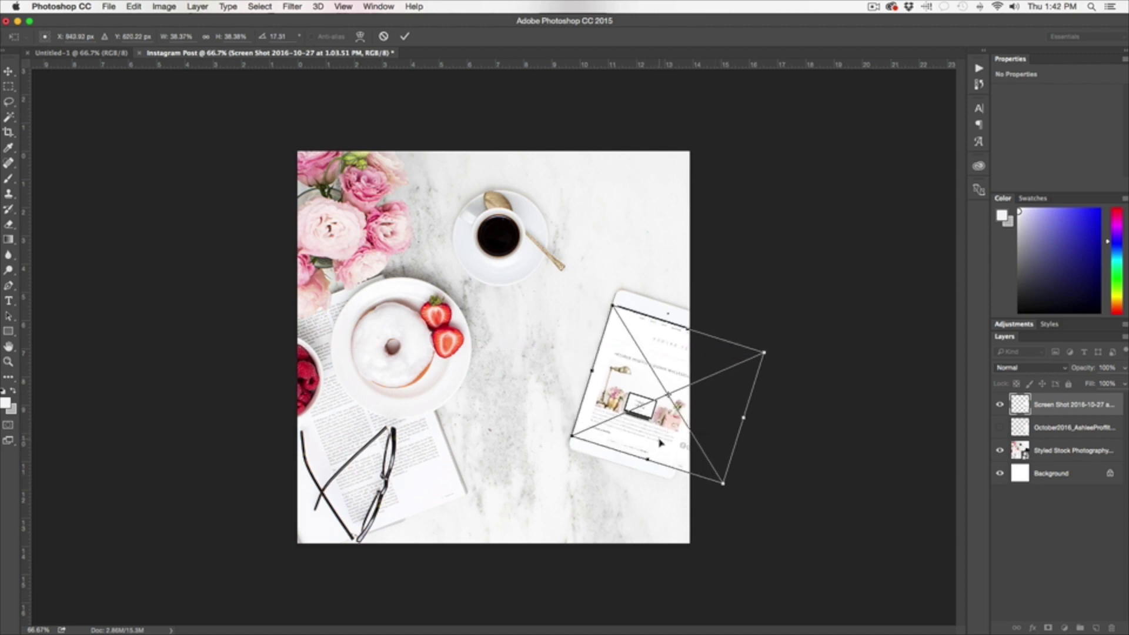
key("Up")
key("Up")
key("Up")
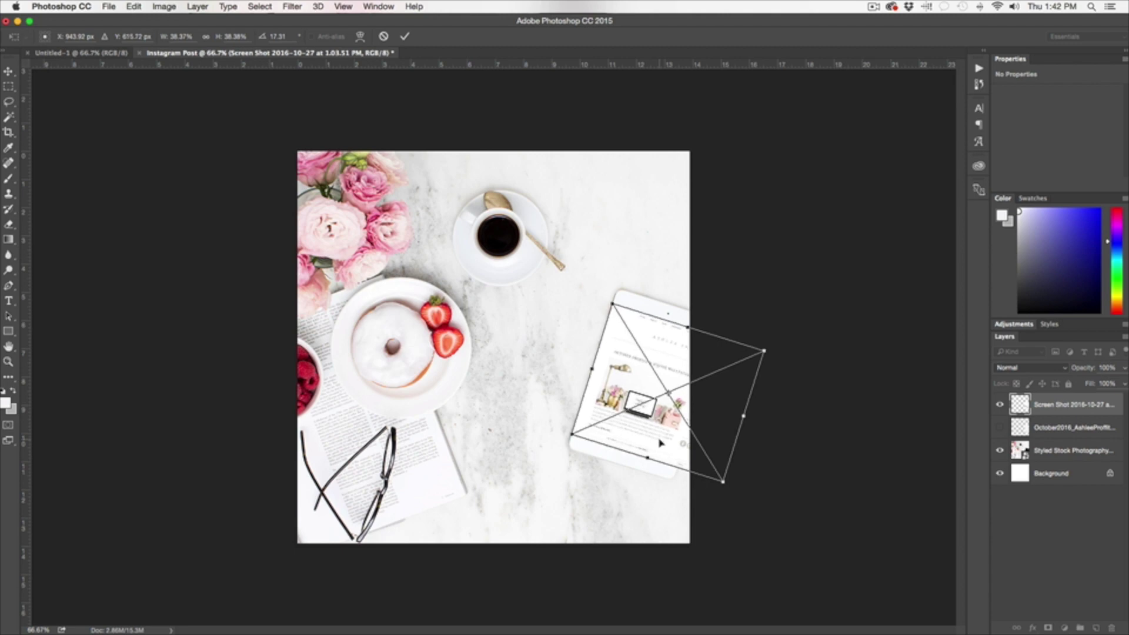
key("Return")
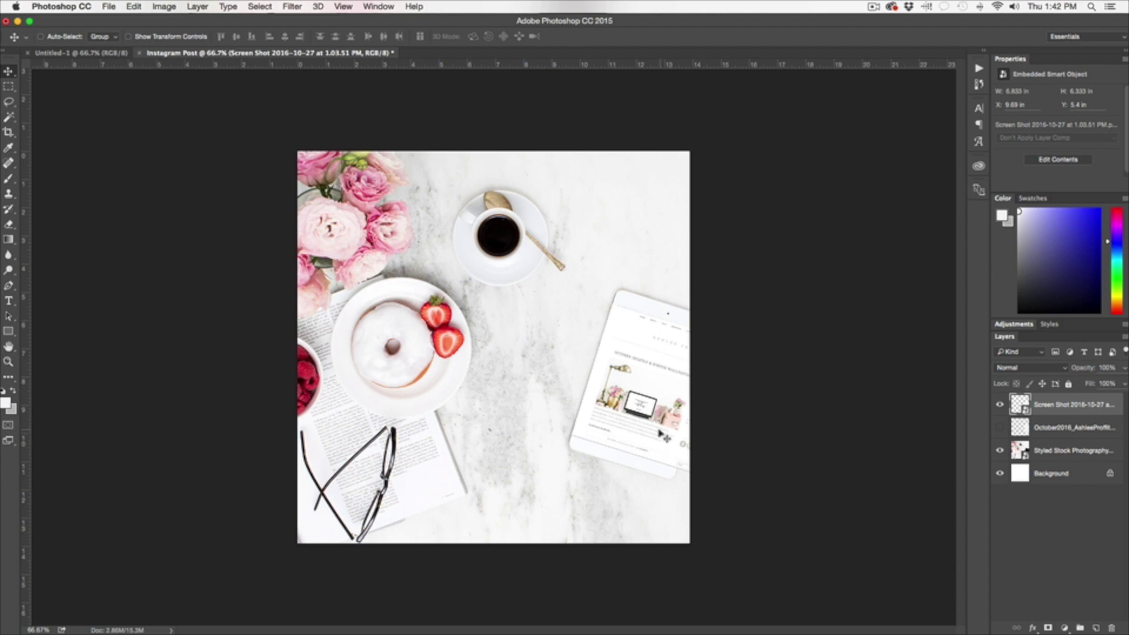
With the screenshot hidden, Magic Wand-select the tablet's black screen on the photo layer.
left_click(1061, 450)
left_click(999, 404)
left_click(999, 404)
left_click(999, 404)
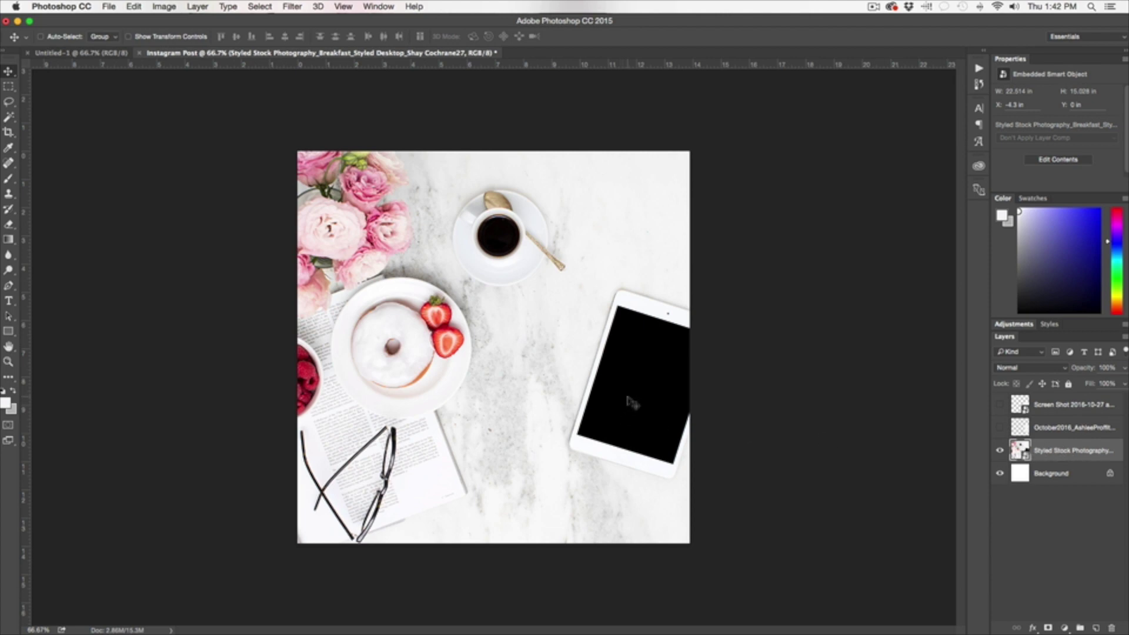
key("w")
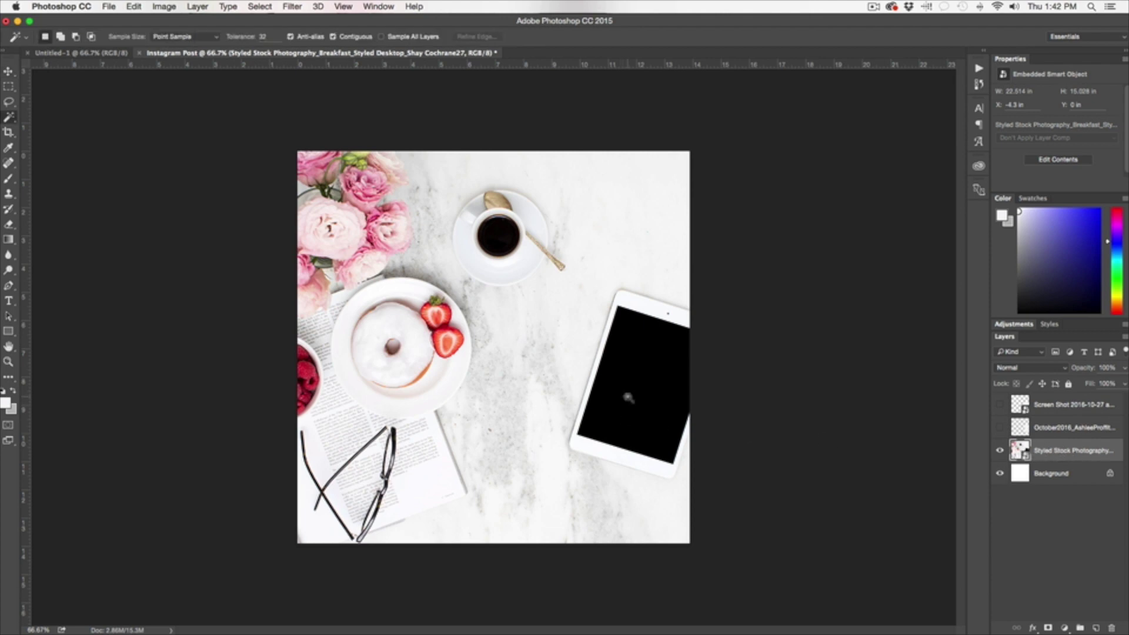
left_click(647, 373)
Rasterize the screenshot layer, invert the selection, delete the spill outside the screen, and deselect.
left_click(1076, 405)
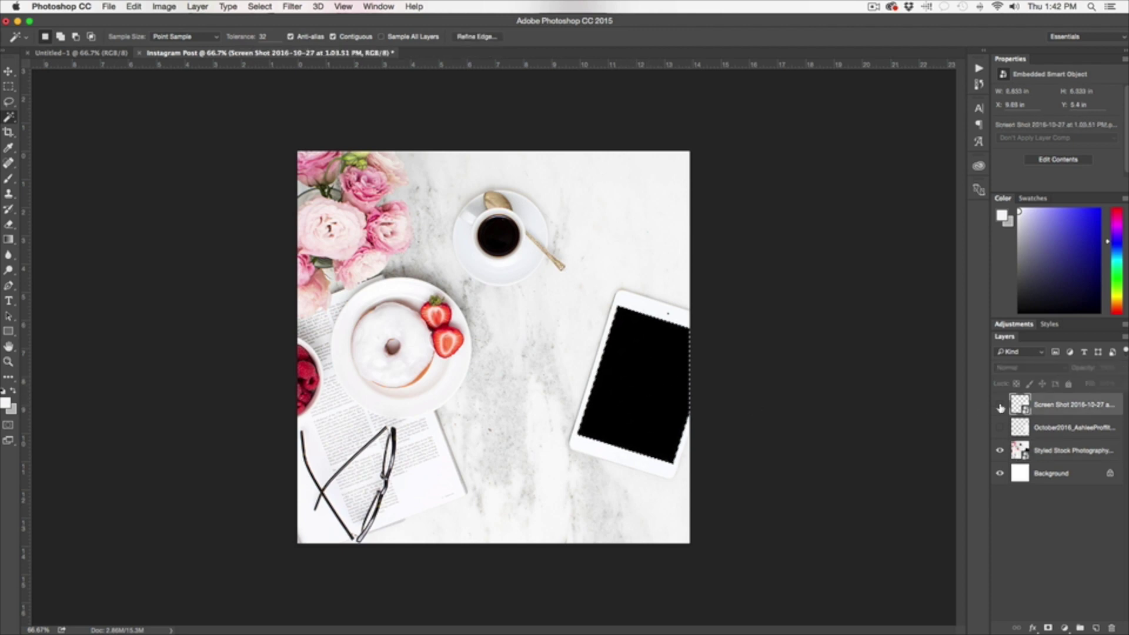
left_click(1000, 405)
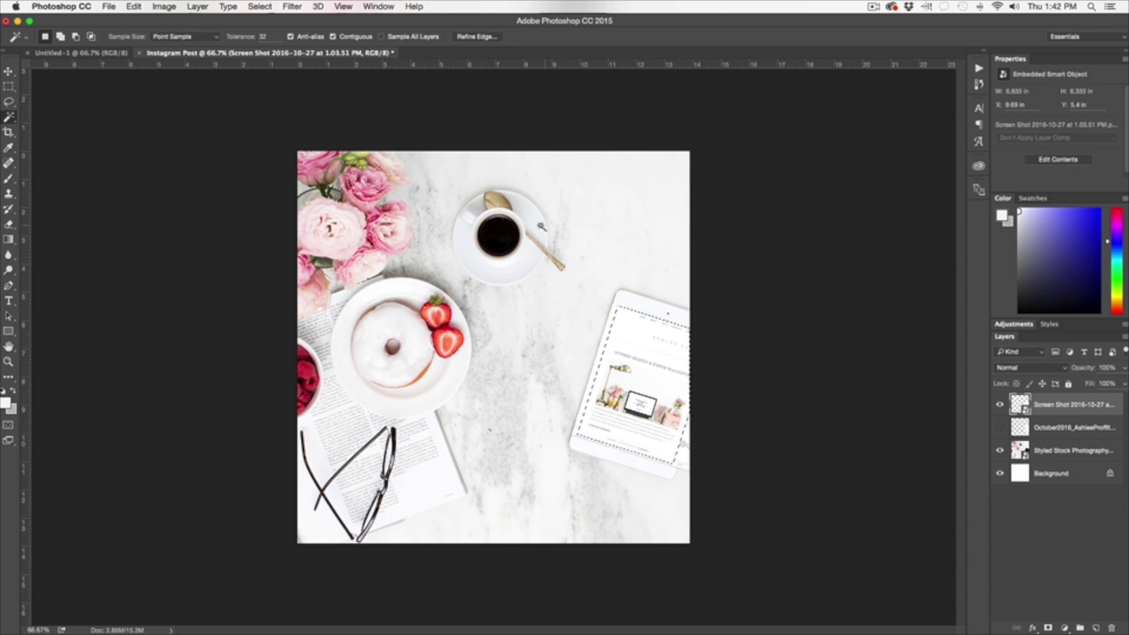
left_click(198, 6)
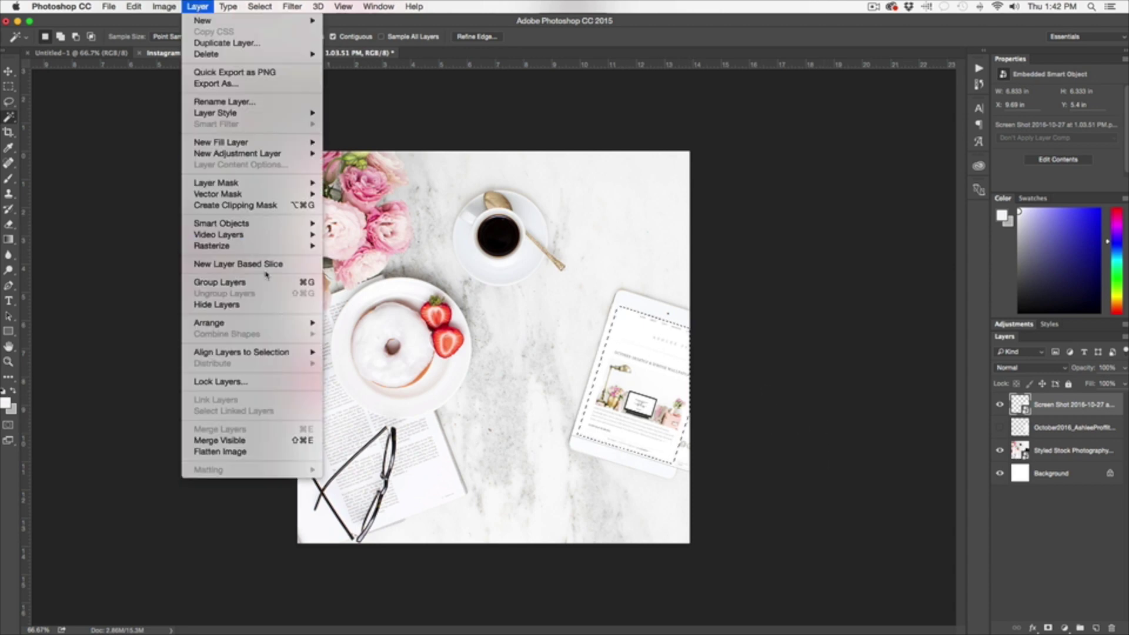
mouse_move(277, 246)
left_click(364, 290)
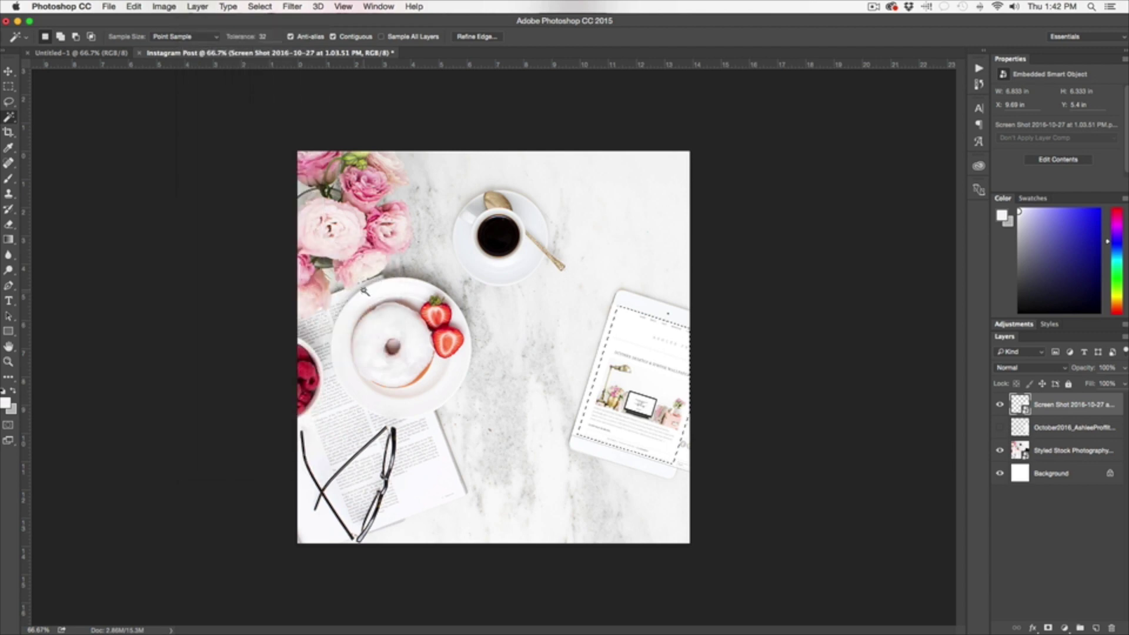
left_click(260, 6)
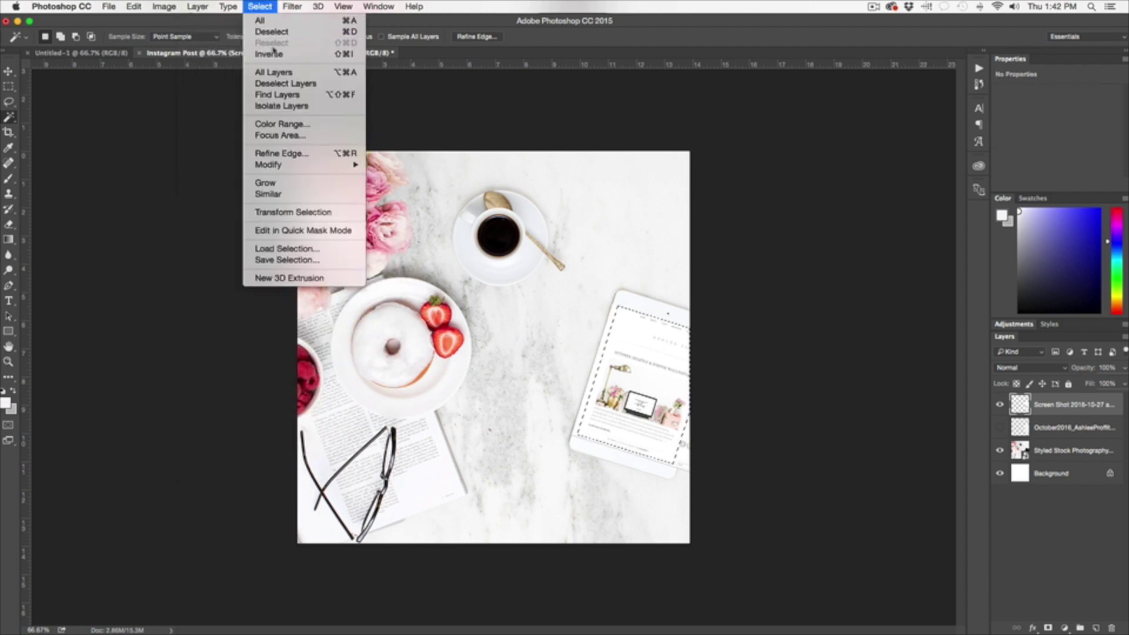
left_click(270, 54)
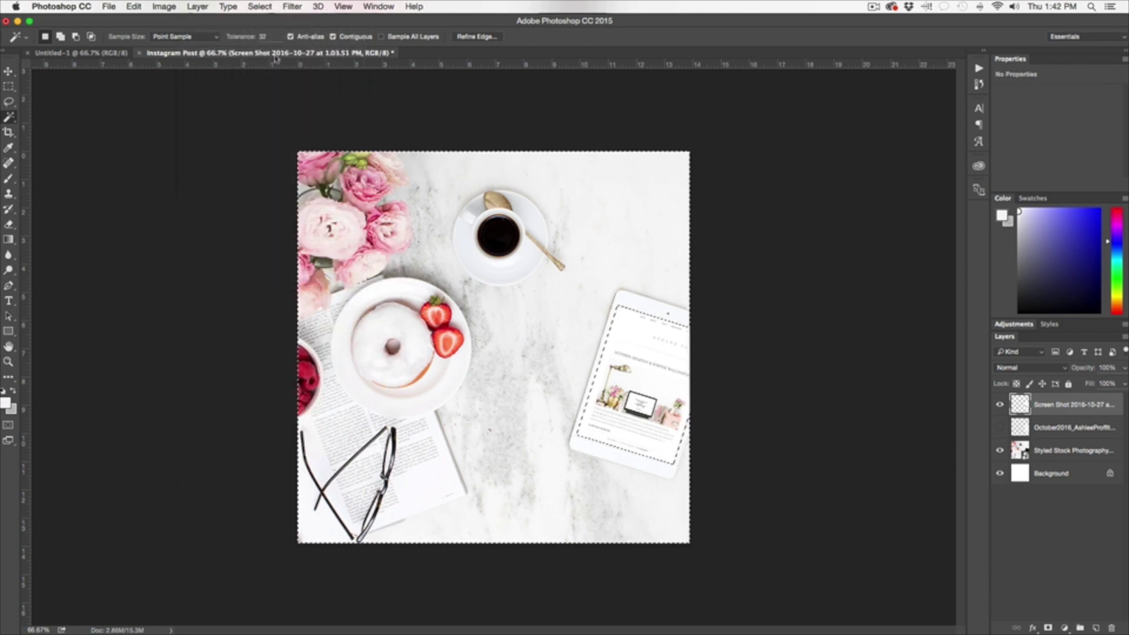
key("Delete")
key("ctrl+d")
key("v")
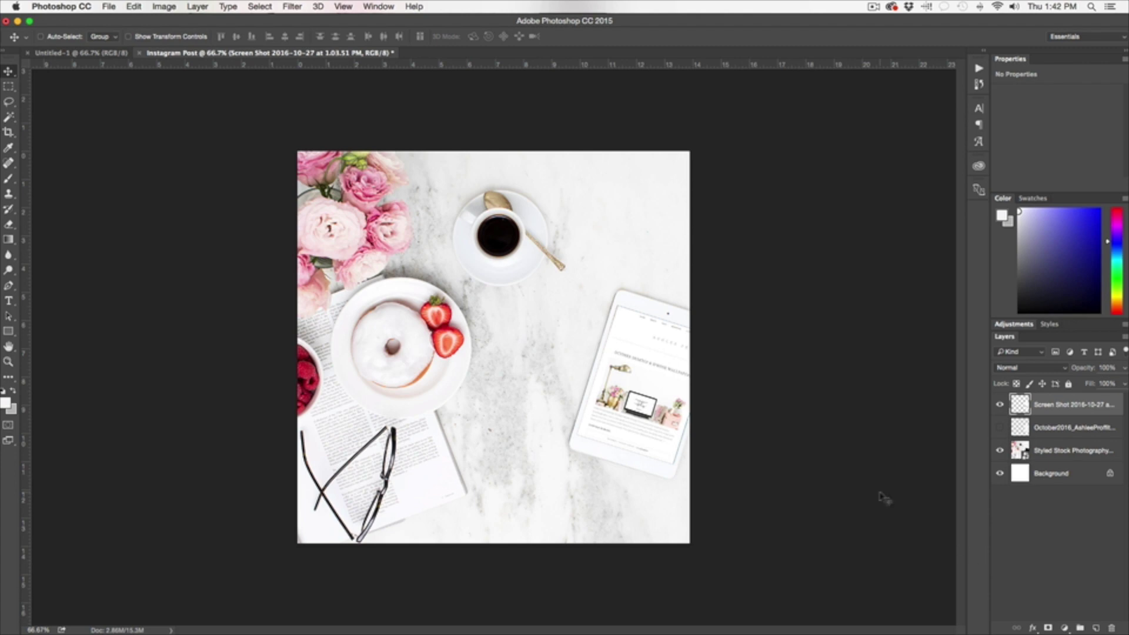
Save the layered design as Instagram Post.psd.
key("ctrl+s")
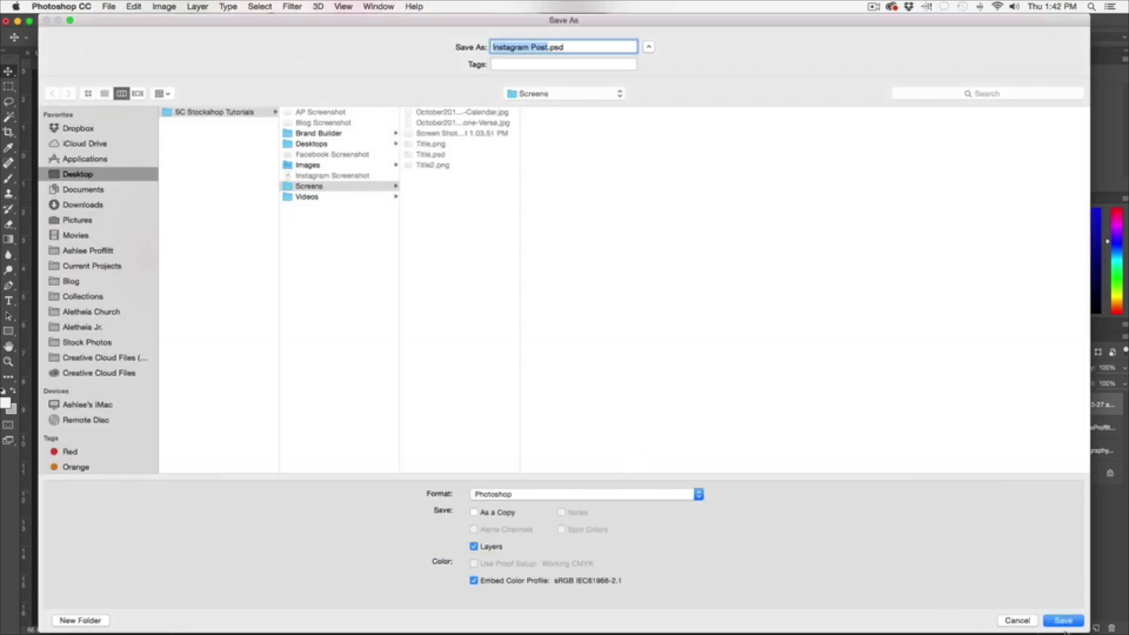
left_click(1067, 621)
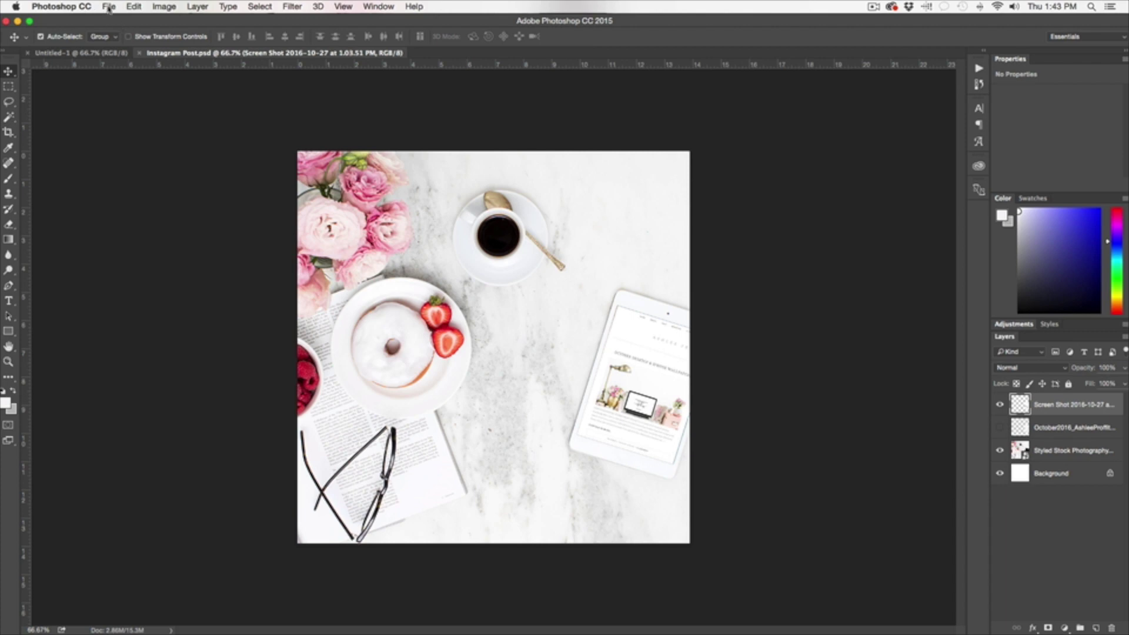
Open Save for Web, check the preview, and keep the PNG-24 format.
key("super+alt+shift+s")
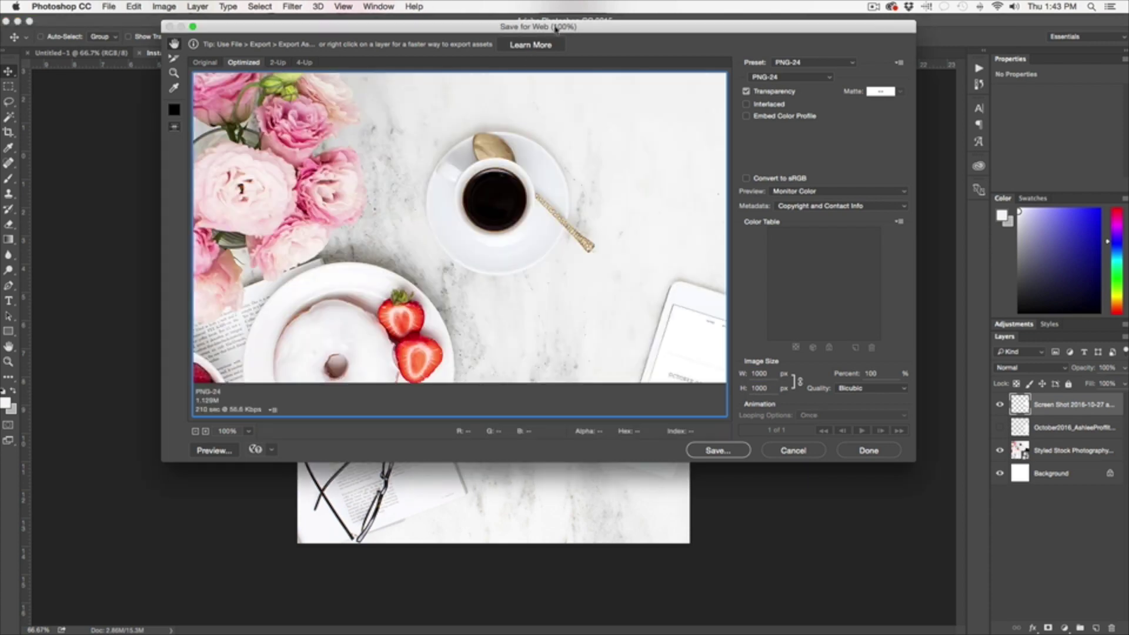
left_click_drag(555, 29, 550, 56)
left_click_drag(617, 328, 553, 126)
left_click_drag(595, 313, 602, 360)
left_click_drag(616, 188, 615, 332)
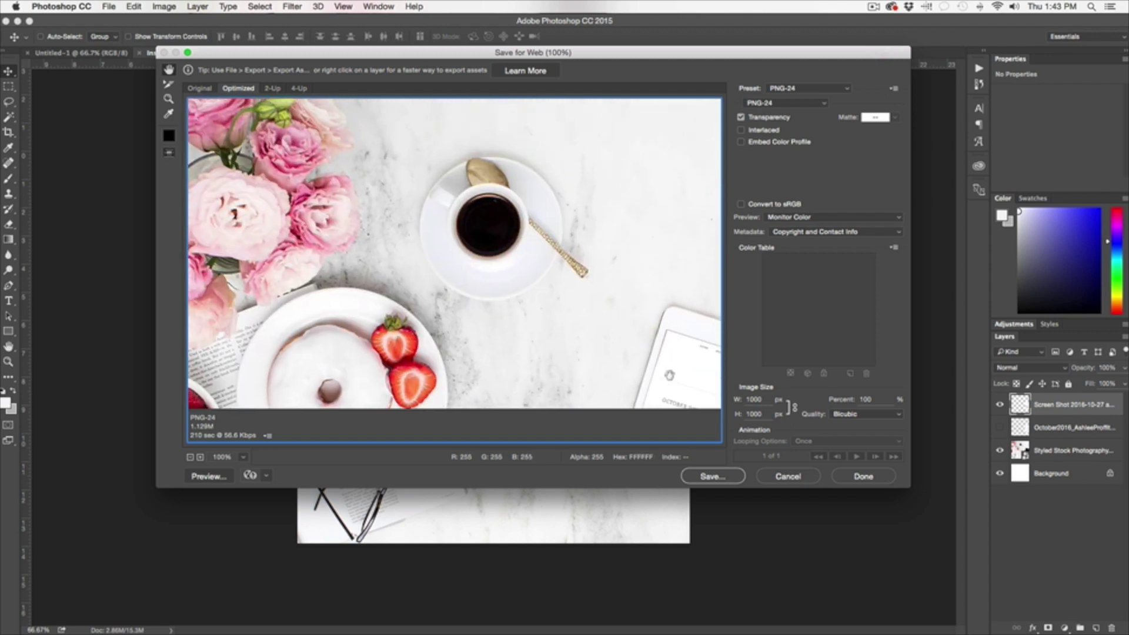
left_click(786, 103)
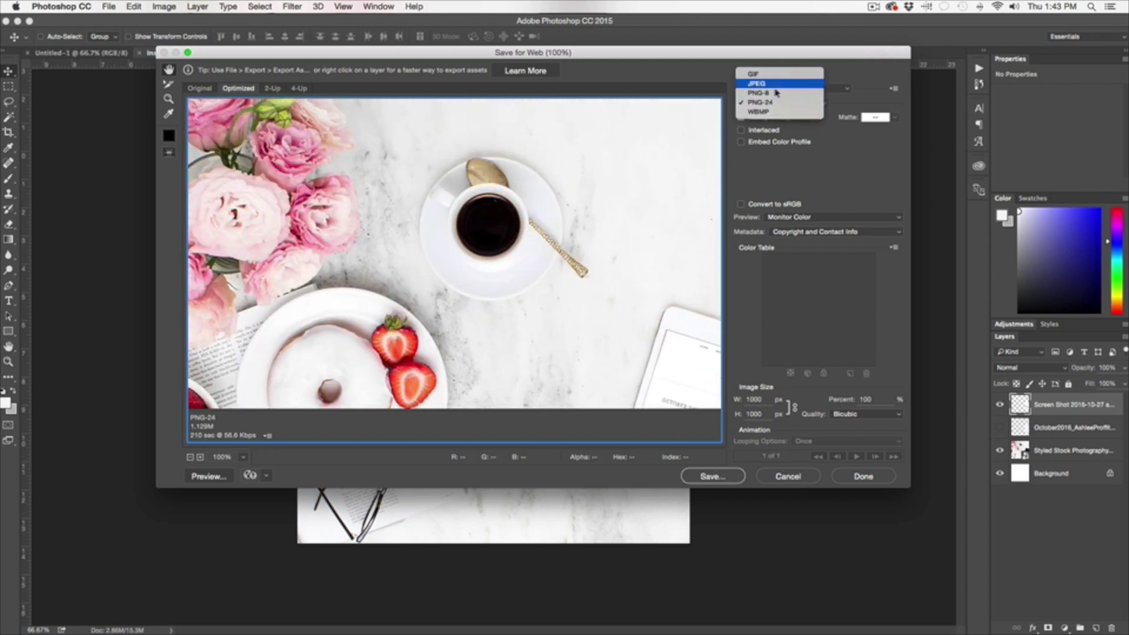
left_click(758, 104)
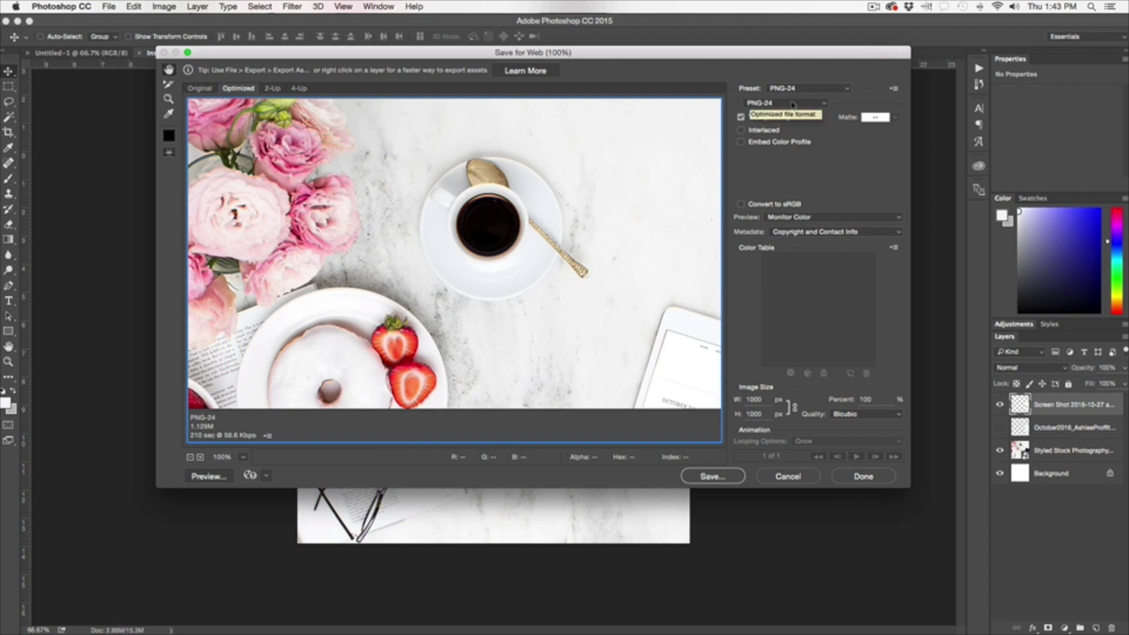
Save the optimized export as Instagram-Post.png.
scroll(673, 323, "down", 10)
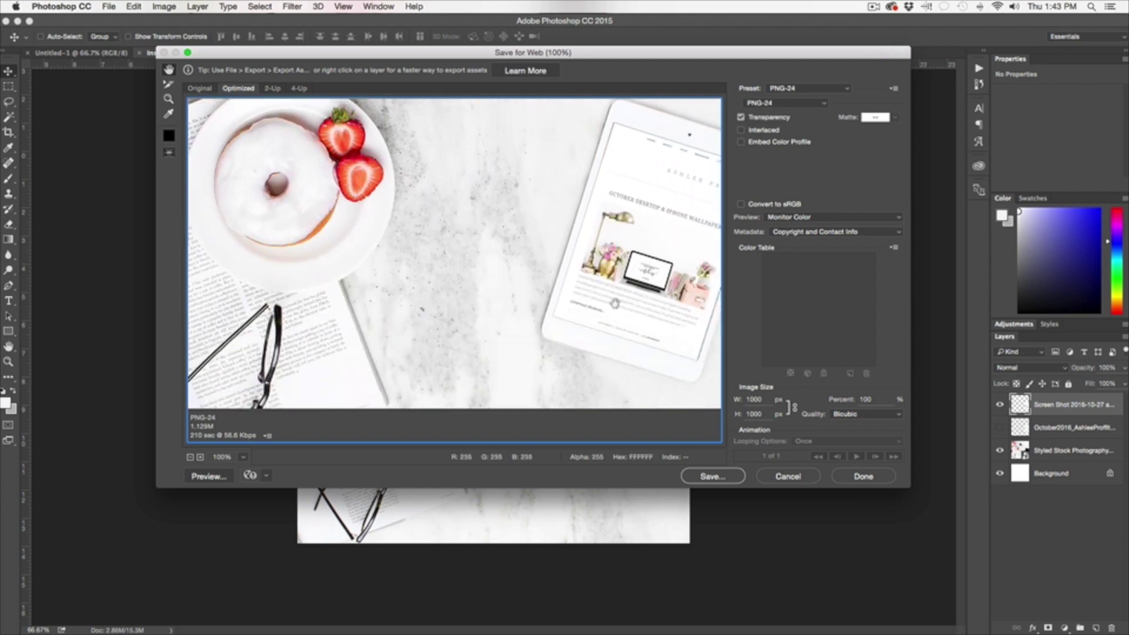
scroll(508, 175, "up", 5)
left_click(711, 477)
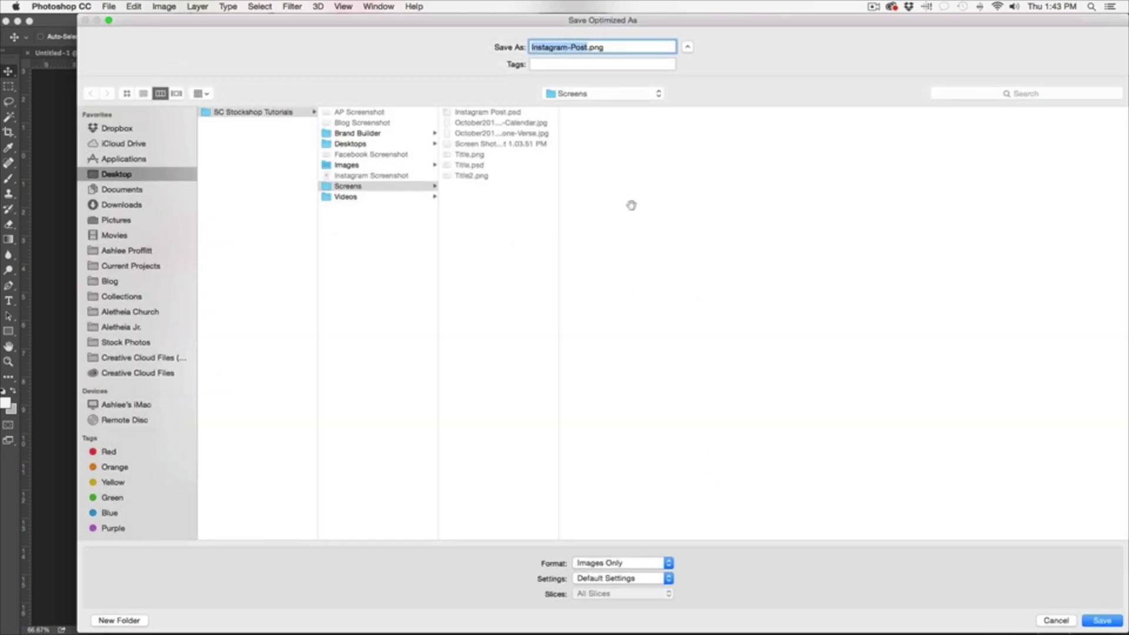
left_click(1102, 621)
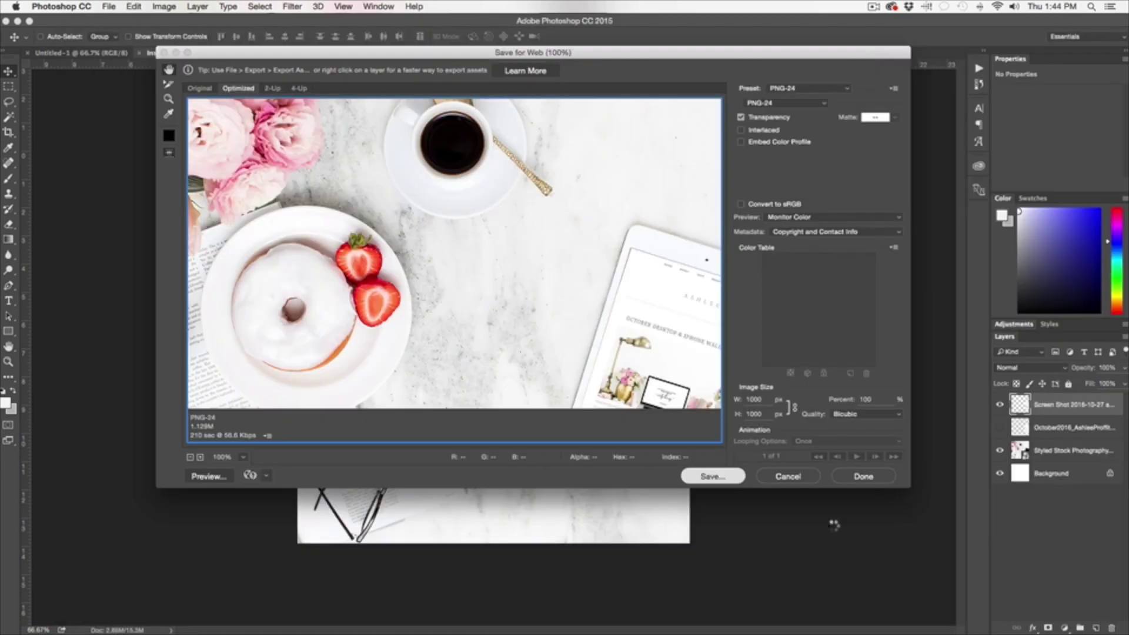